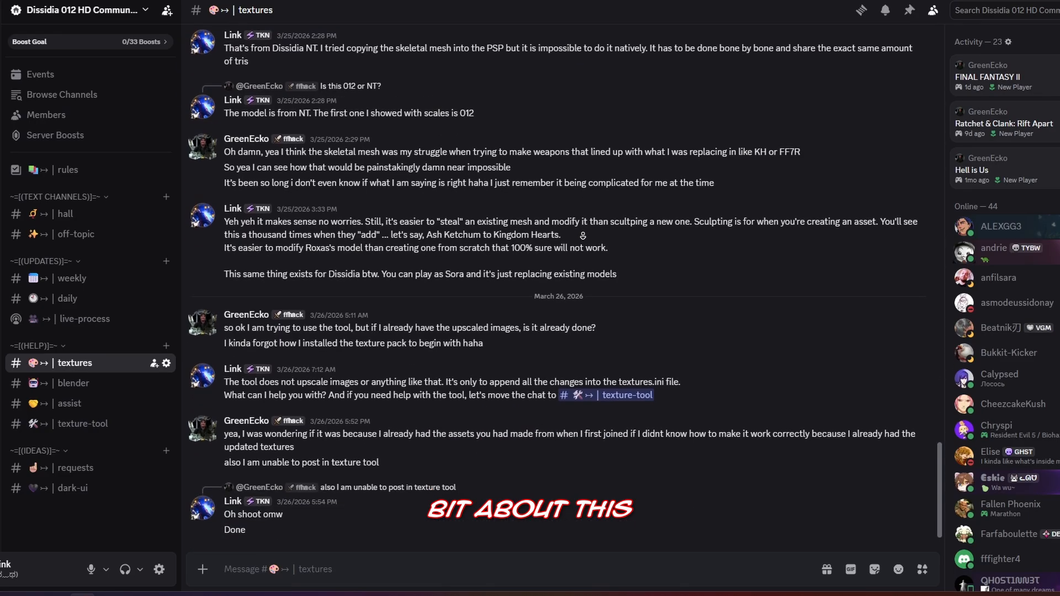
Switch to the PPSSPP Texture Replacement Tool
left_click(266, 594)
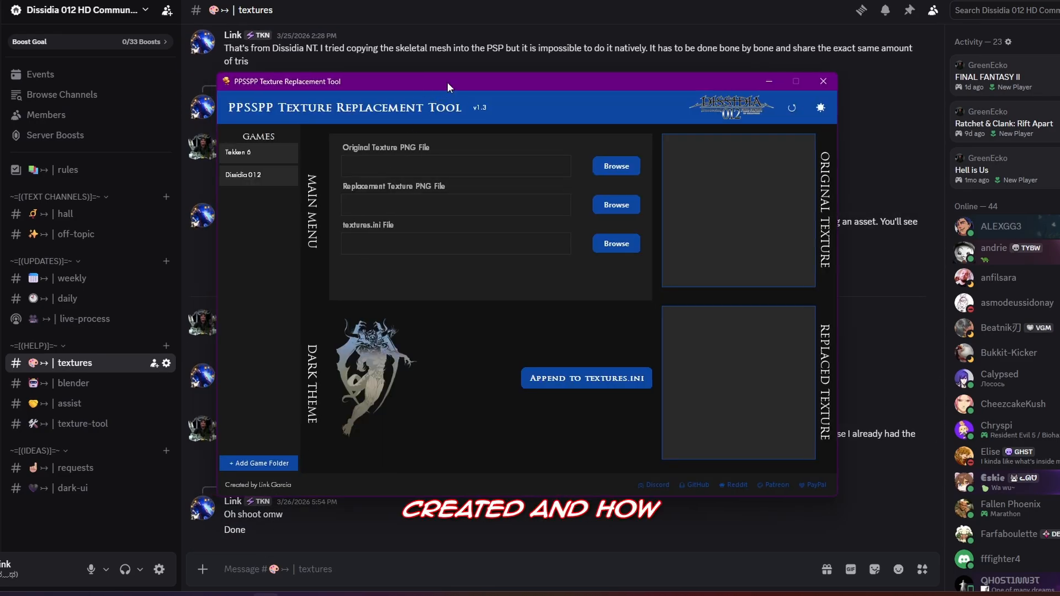
mouse_move(447, 82)
left_mouse_down()
mouse_move(452, 99)
mouse_move(433, 88)
mouse_move(442, 87)
left_mouse_up()
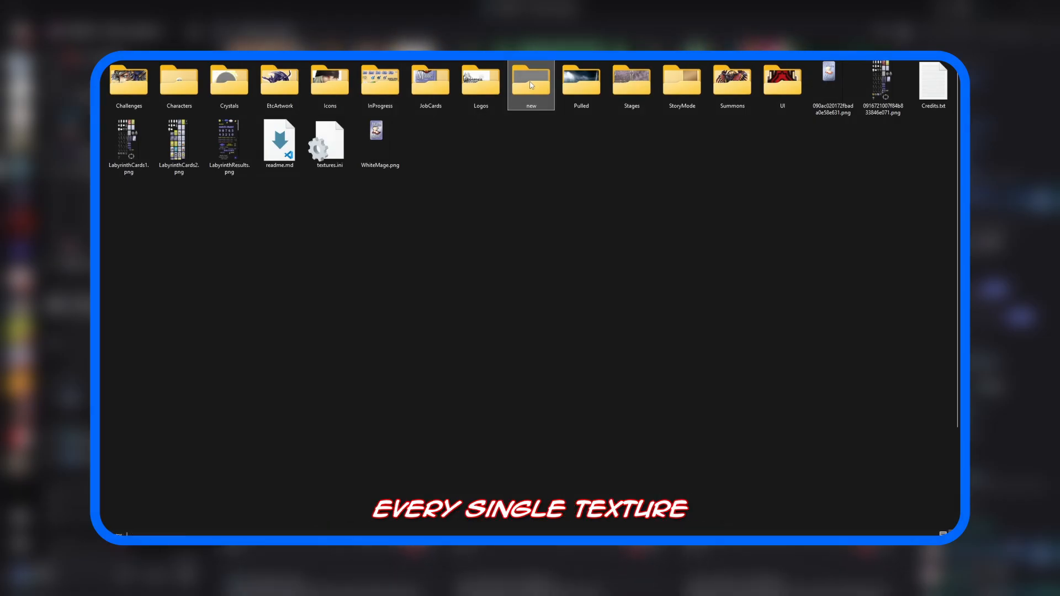
Open the new folder of game textures and look through the character entries in textures.ini
double_click(530, 84)
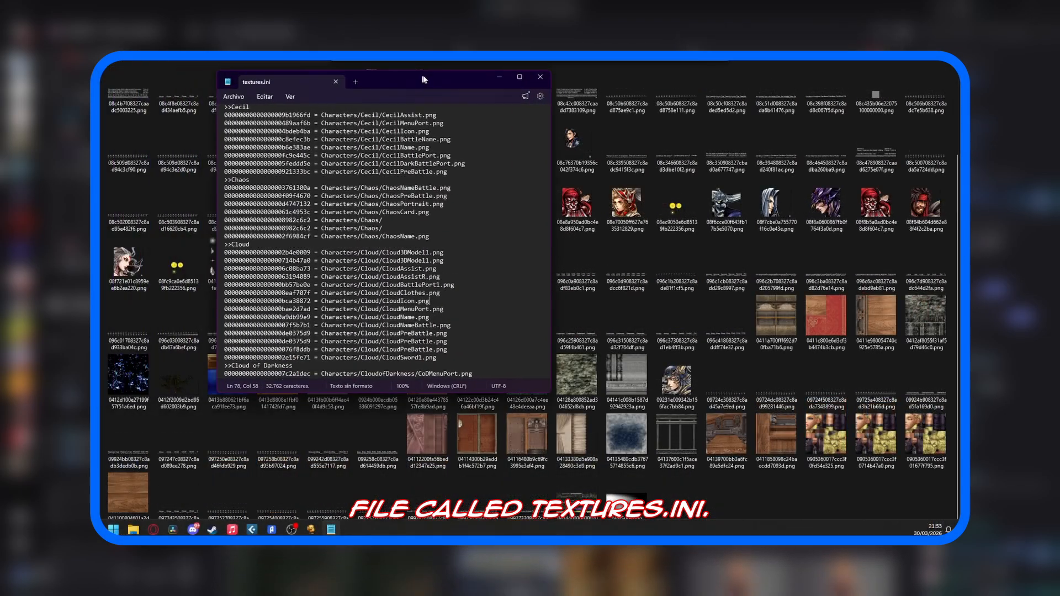
left_click_drag(417, 74, 557, 116)
left_click(651, 185)
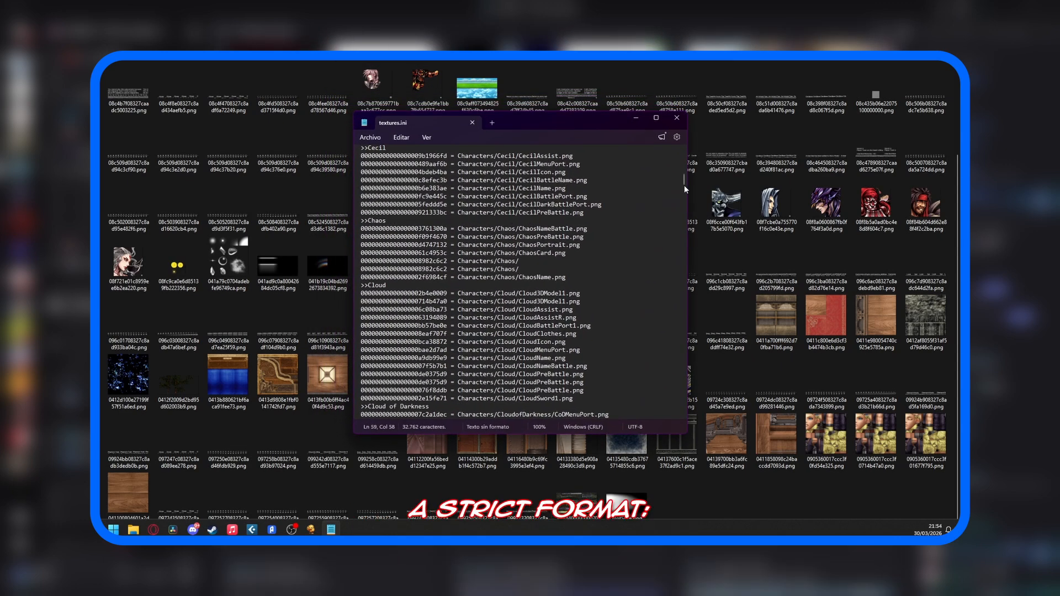
left_click_drag(683, 182, 681, 219)
Examine the parts of the KainPreBattle entry: the leading zeros, the hash matched against the original texture's file name, and the replacement path
left_click_drag(360, 312, 391, 314)
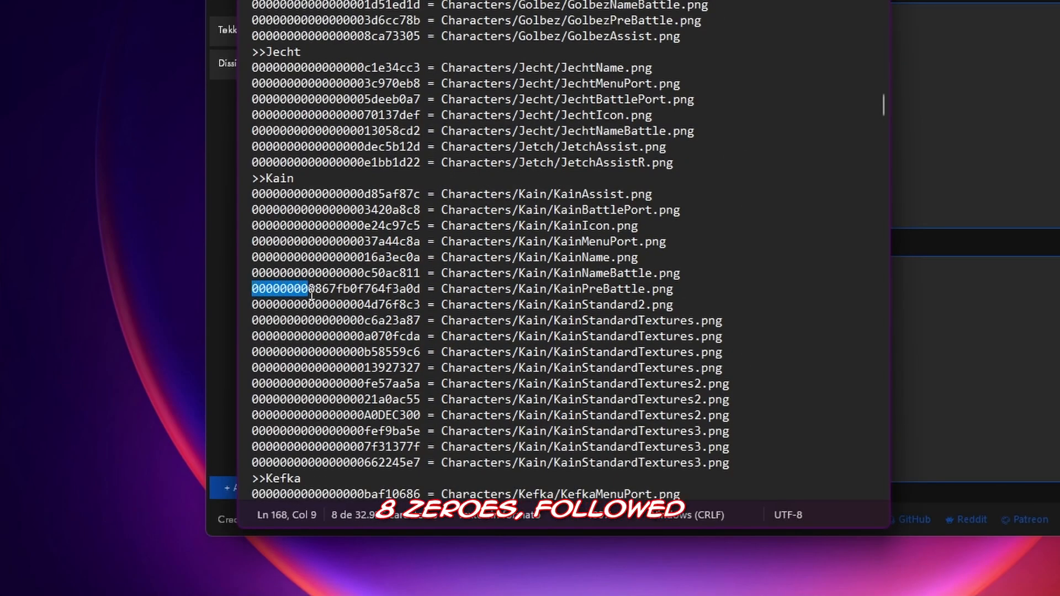
left_click_drag(314, 287, 352, 288)
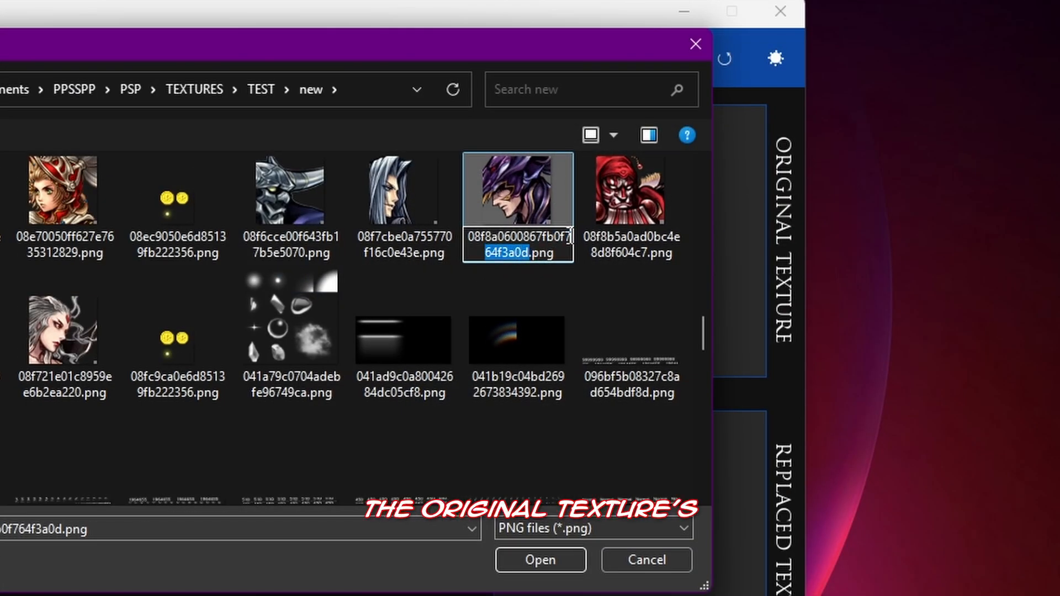
left_click_drag(562, 237, 554, 237)
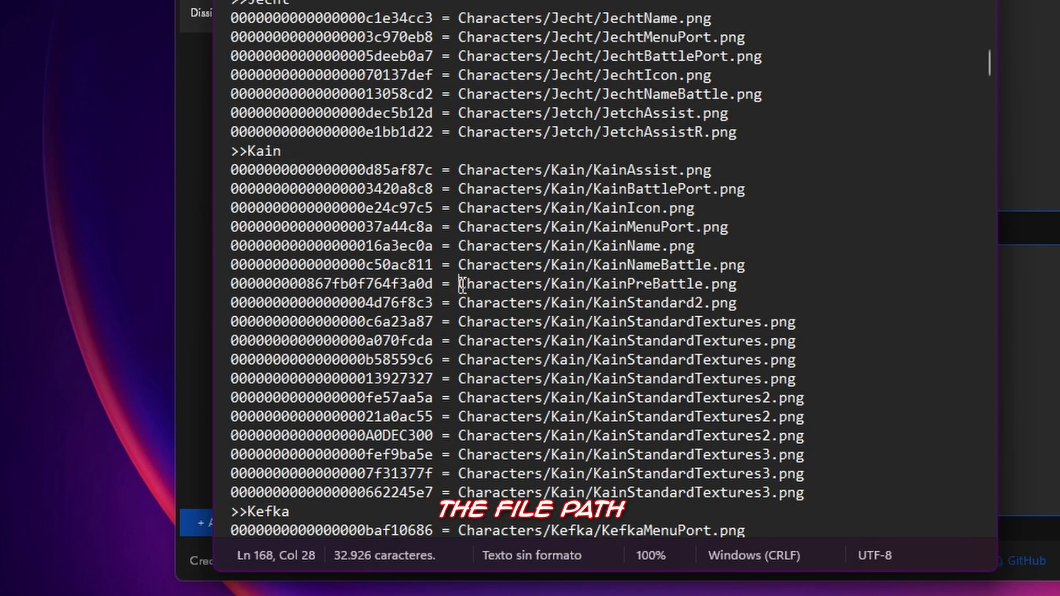
left_click_drag(639, 288, 725, 285)
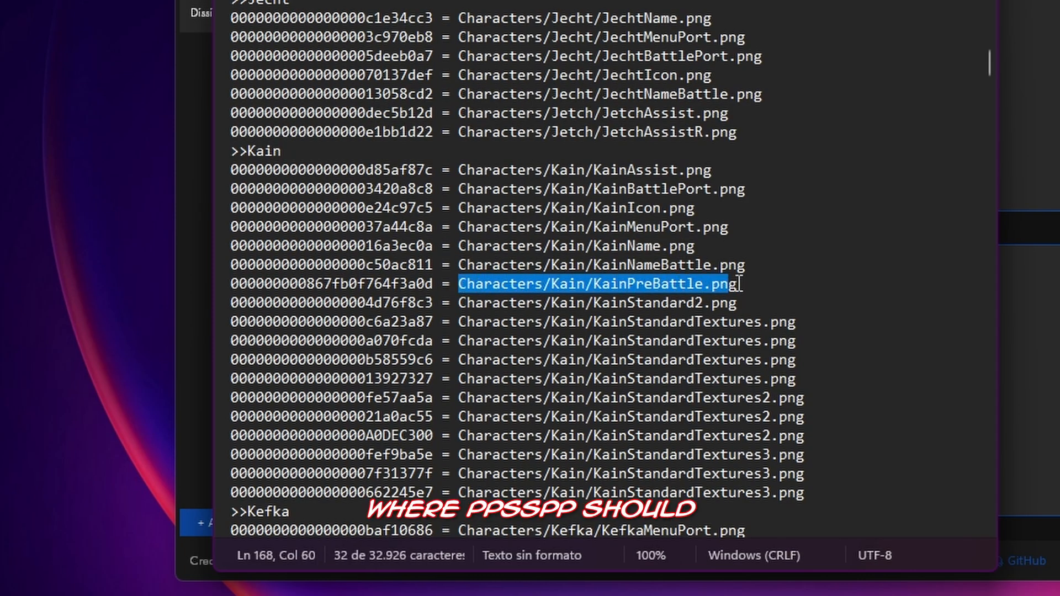
left_click(780, 283)
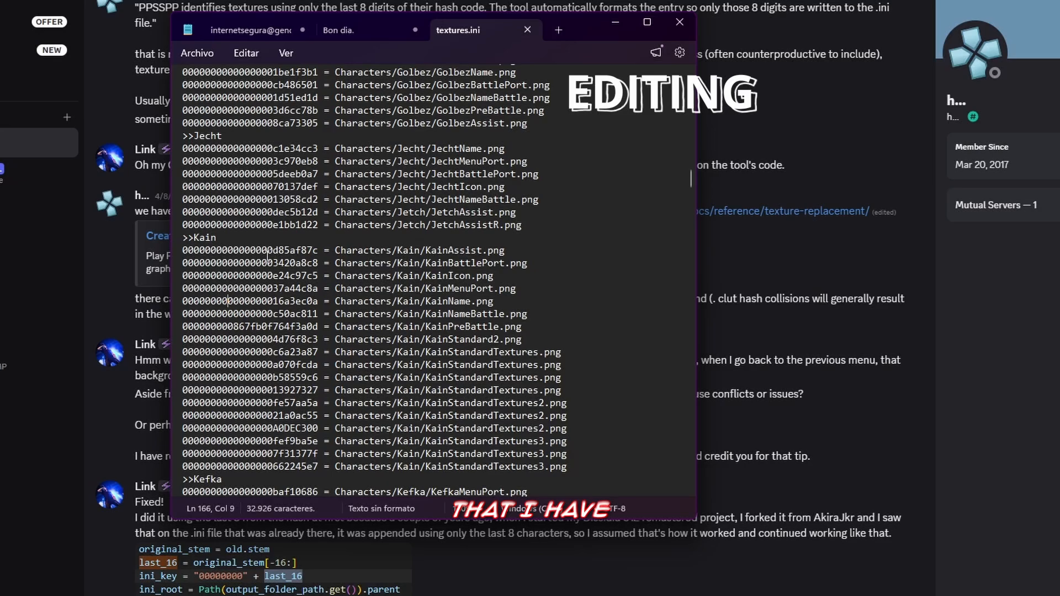
Compare the 8-digit hash in the KainName entry with the zeros and longer hash in the KainPreBattle entry
scroll(264, 264, "down", 2)
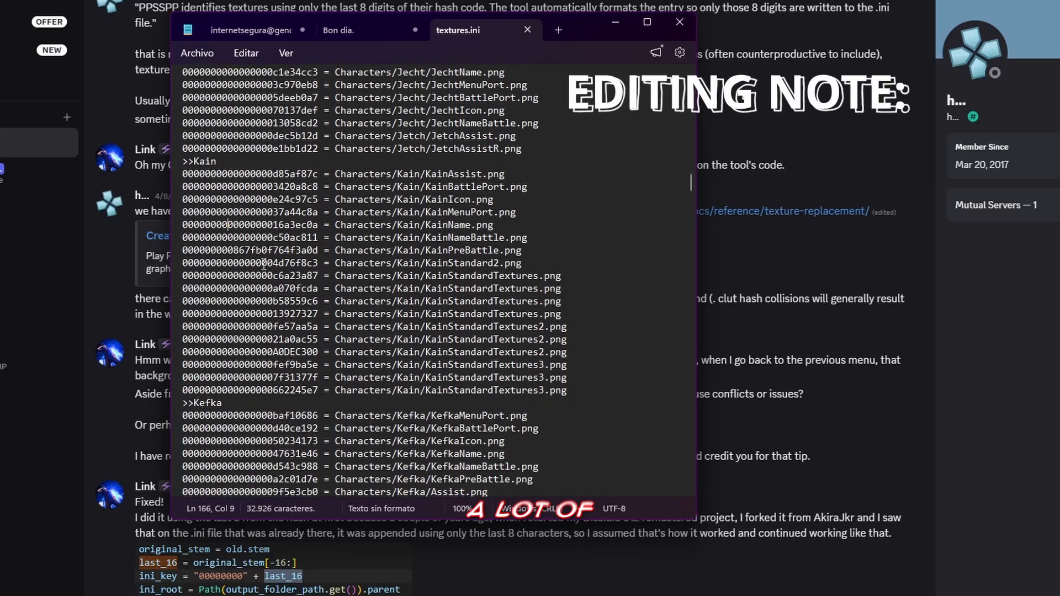
left_click_drag(257, 225, 283, 224)
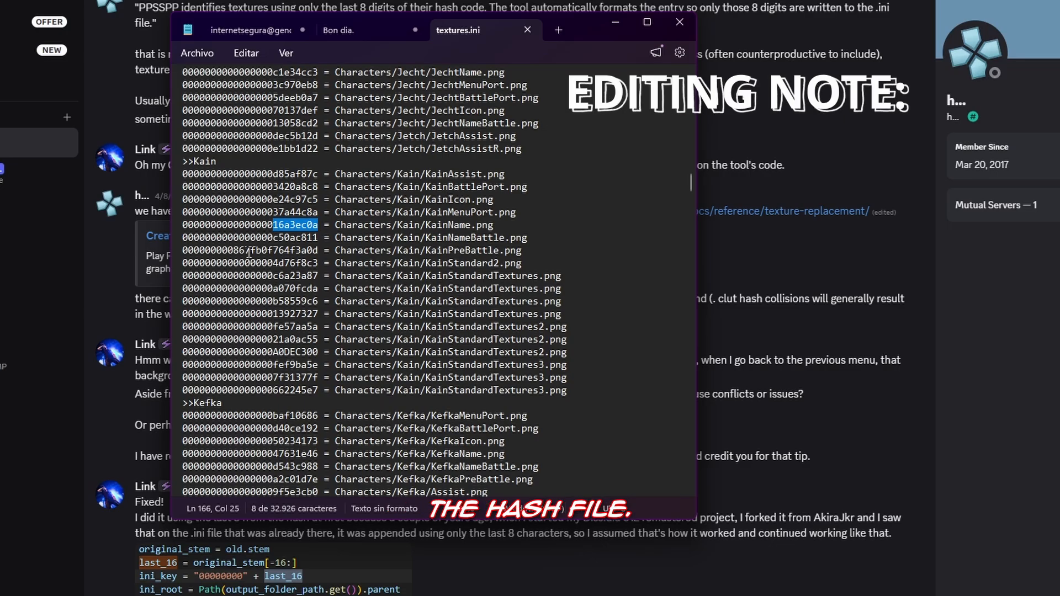
left_click_drag(183, 250, 235, 250)
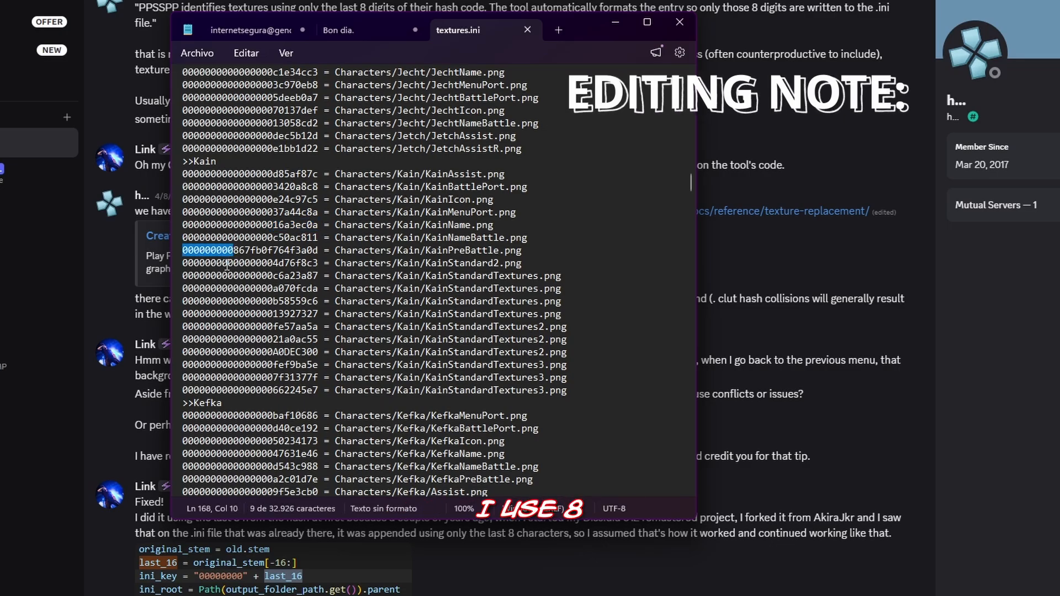
left_click(240, 251)
left_click_drag(234, 250, 254, 251)
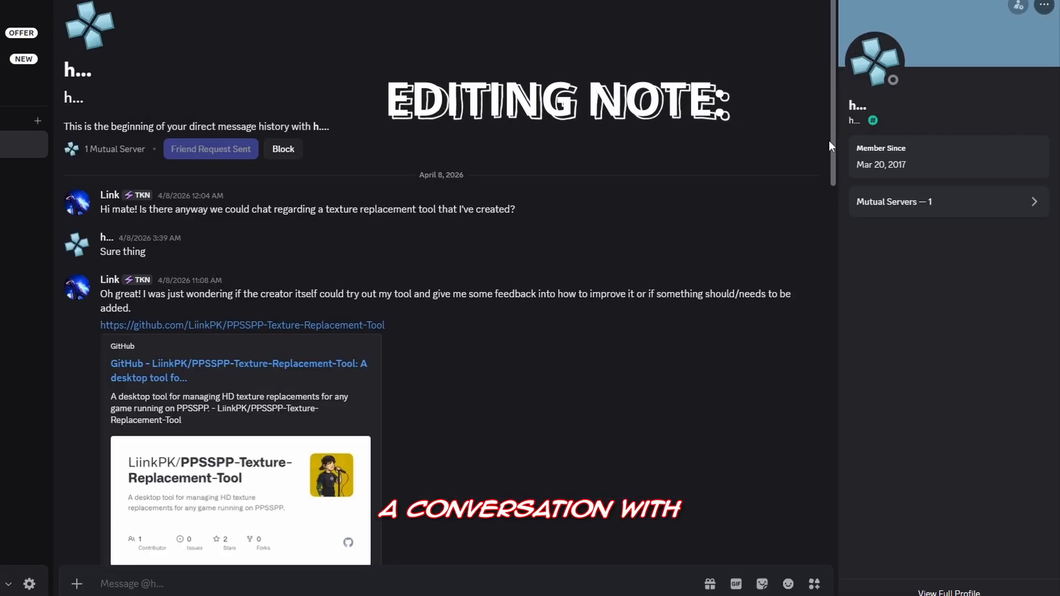
Read the chat message from the PPSSPP contact about how many hash digits identify a texture
left_click_drag(830, 159, 866, 309)
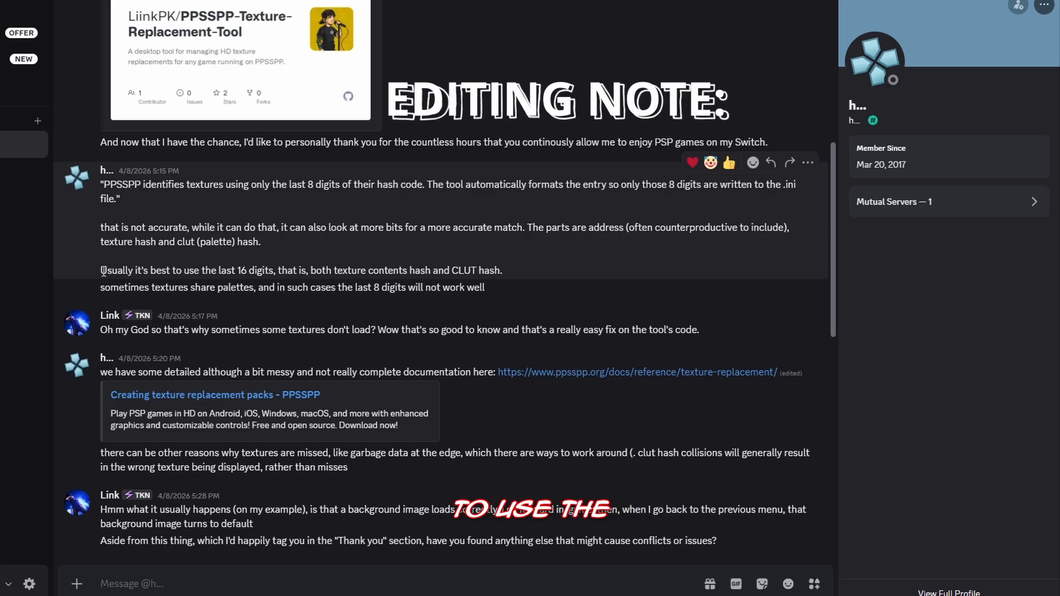
left_click(264, 270)
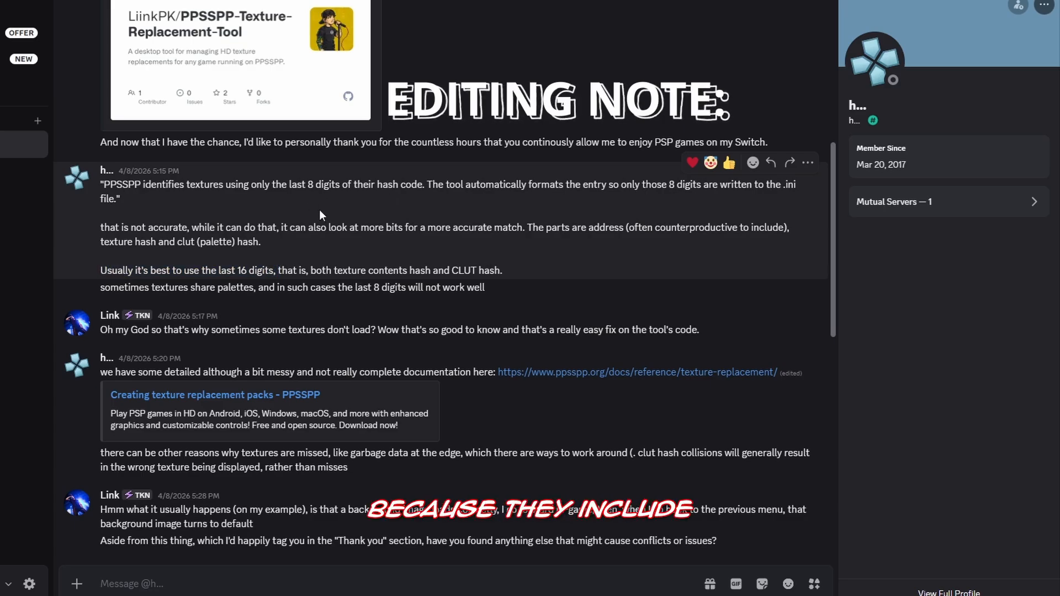
left_click_drag(452, 270, 483, 270)
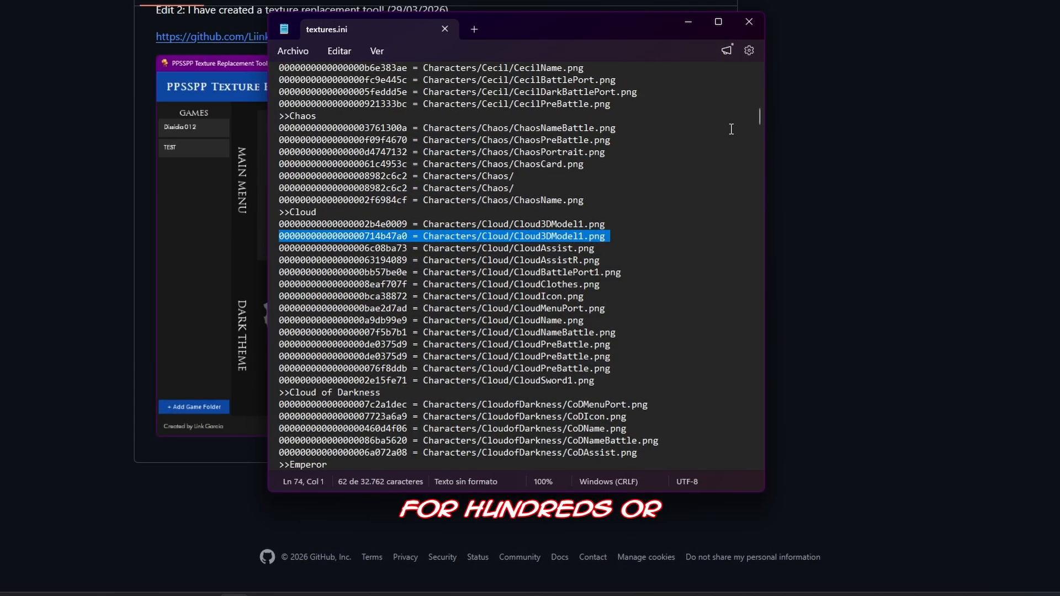
Insert the stray characters "iuoegjwo9ie" into the Ninja entry under JobCards in textures.ini
left_click_drag(759, 118, 763, 300)
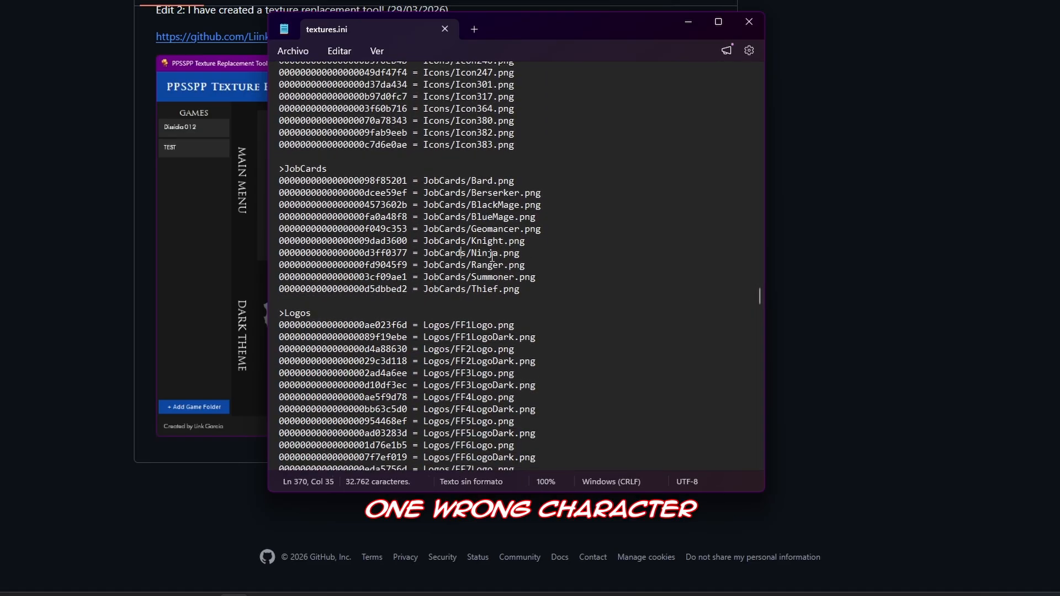
type("iuoegjwo9ie")
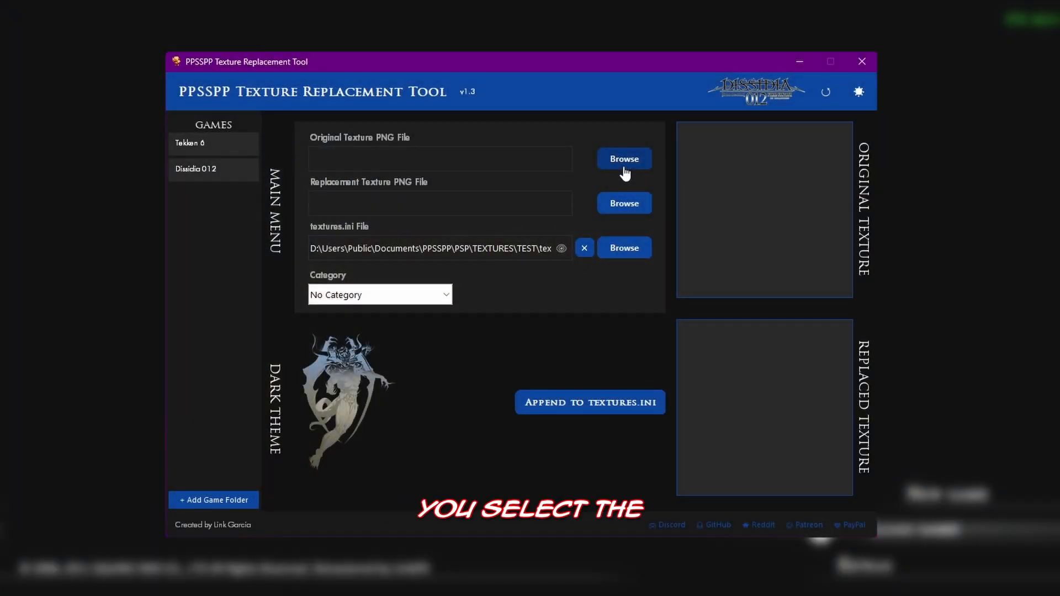
Load 090ac020172fbada0e58e631.png from the TEST folder as the original texture and WhiteMage.png as its replacement
left_click(625, 160)
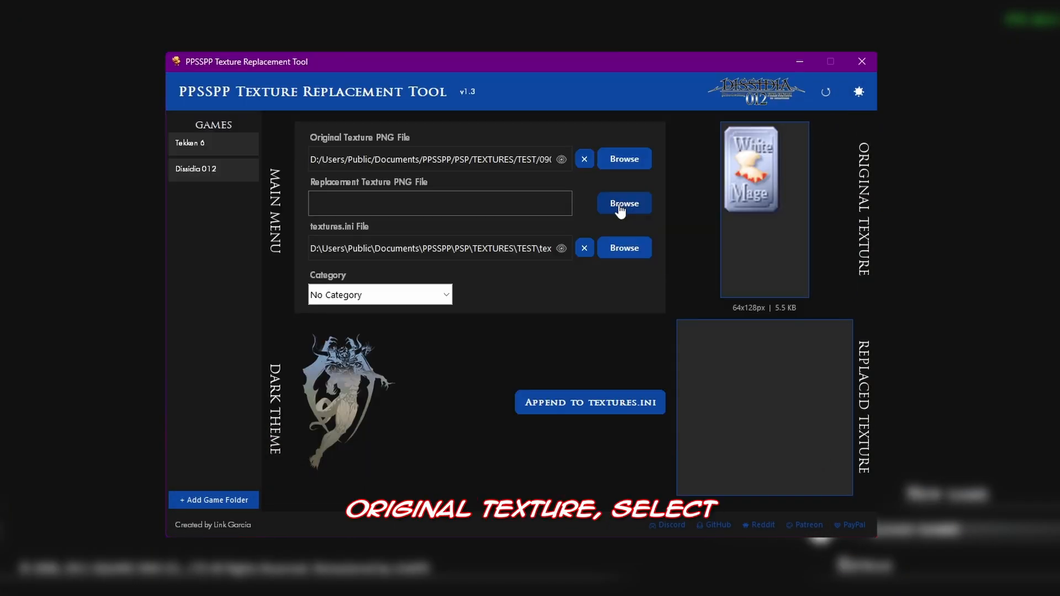
left_click(621, 205)
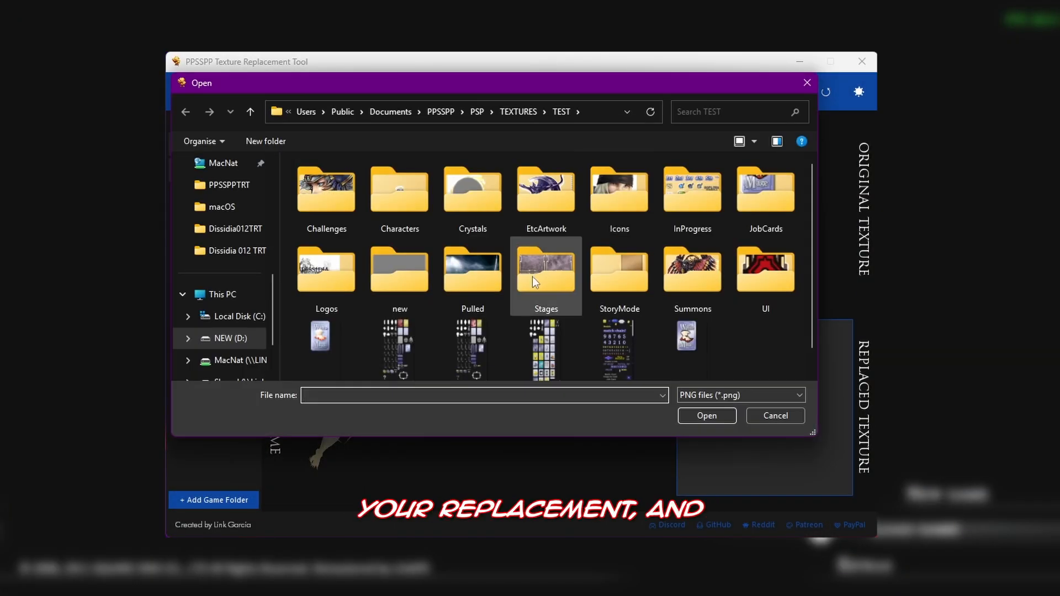
double_click(680, 339)
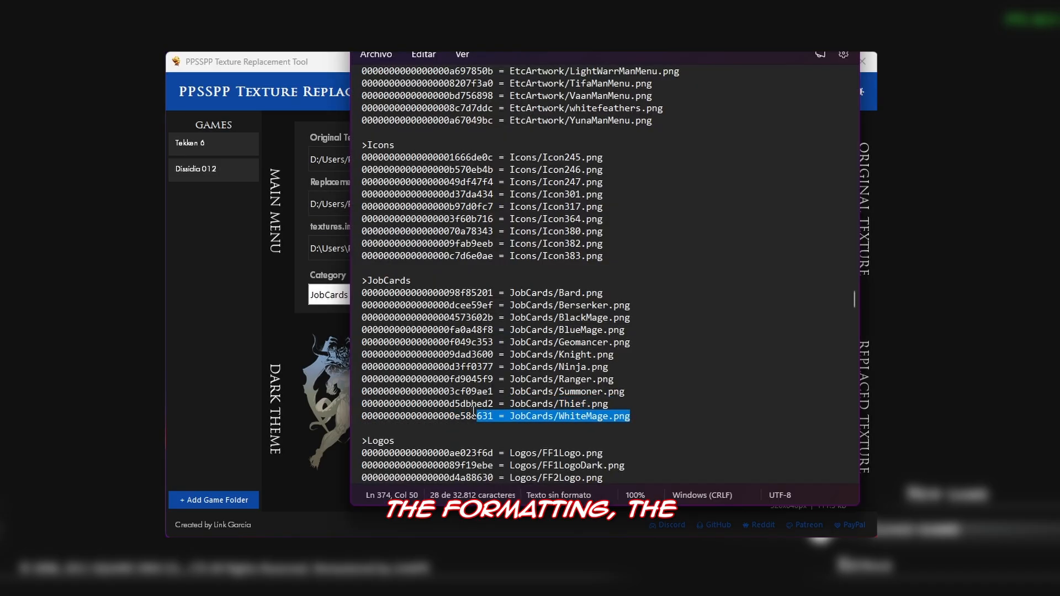
Examine the WhiteMage entry under JobCards and the ordering of the character entries in textures.ini
left_click_drag(473, 412, 417, 411)
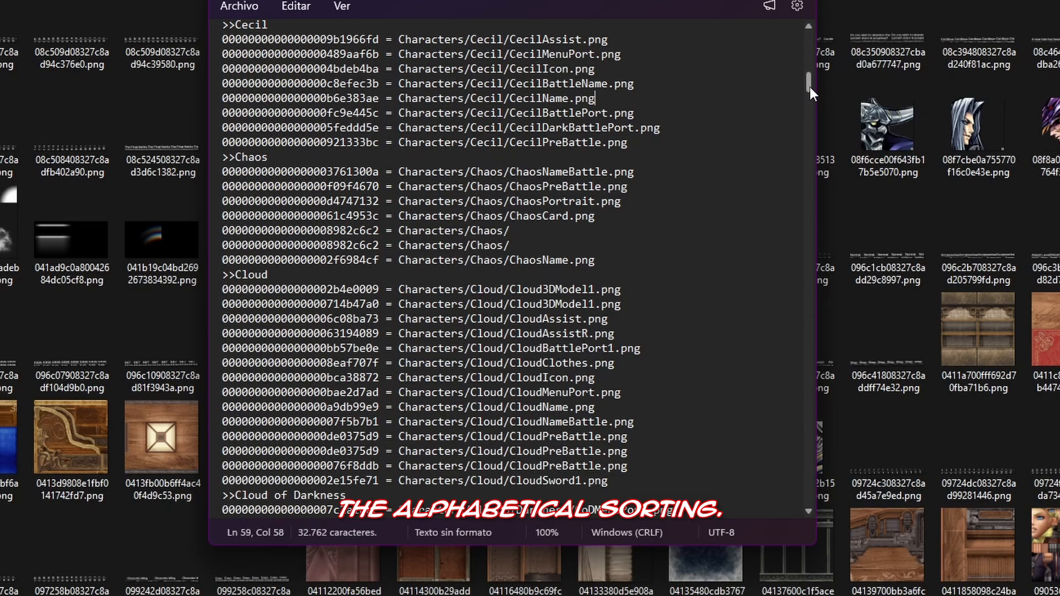
left_click_drag(810, 87, 810, 157)
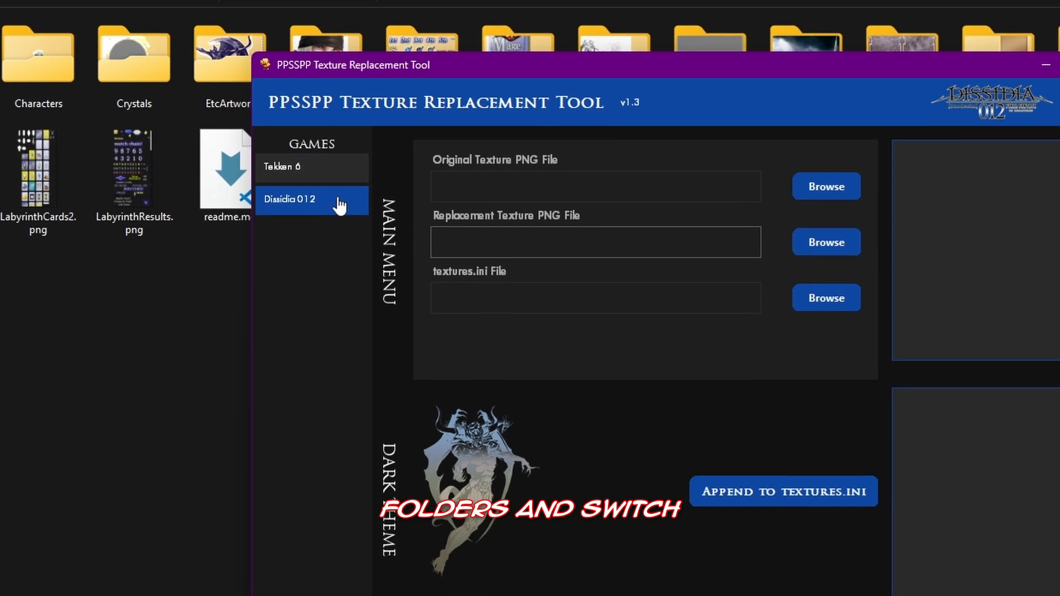
Select the Tekken 6 game folder, clear the loaded textures.ini path, and switch to the Dissidia 012 game folder
left_click(319, 168)
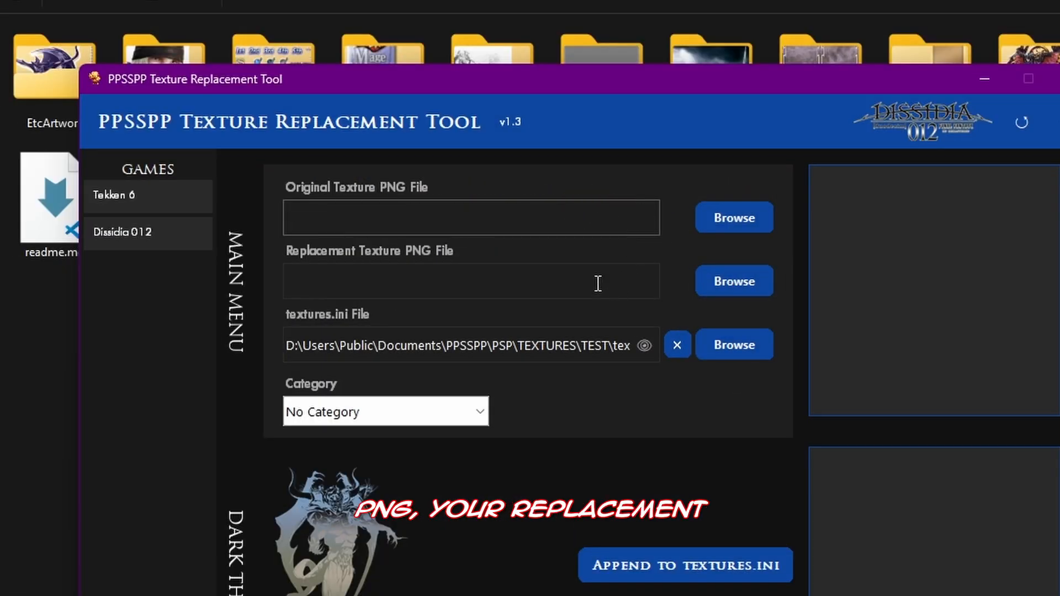
left_click(678, 346)
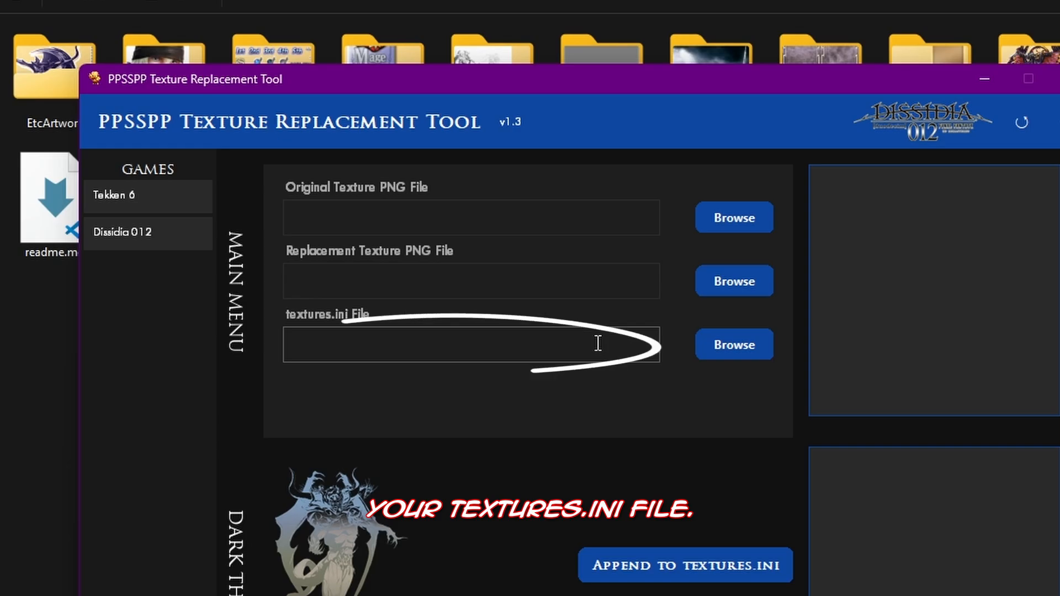
left_click(138, 235)
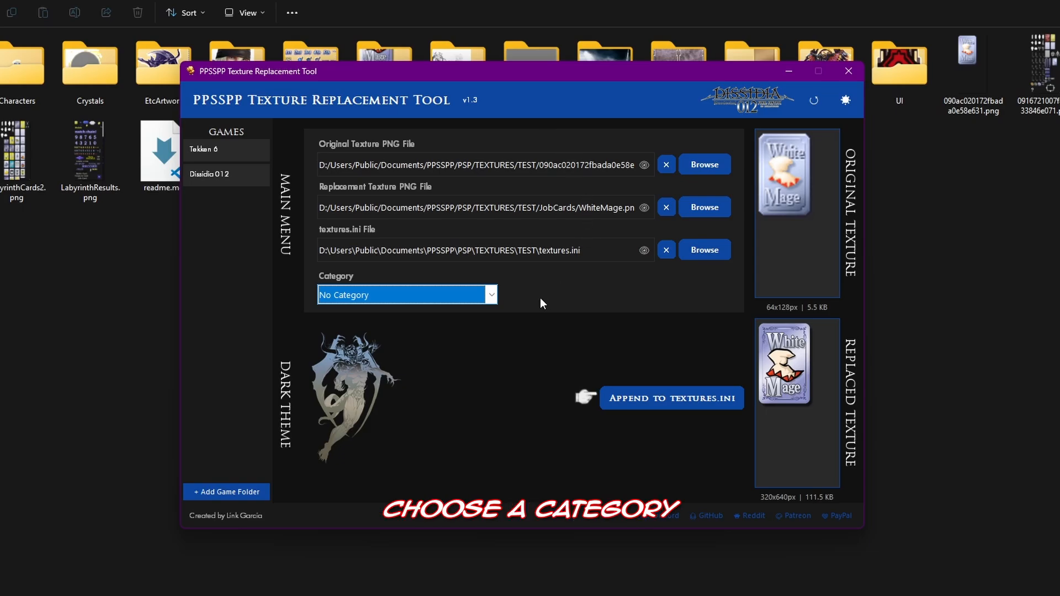
Assign the White Mage replacement to the JobCards category and append it to textures.ini
left_click(492, 296)
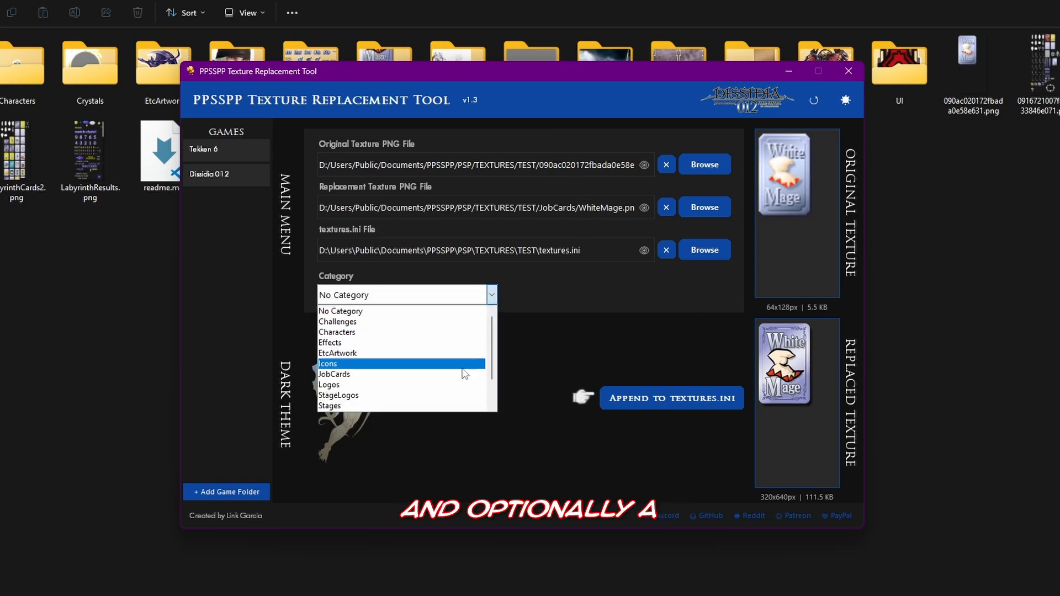
left_click(463, 375)
left_click(514, 298)
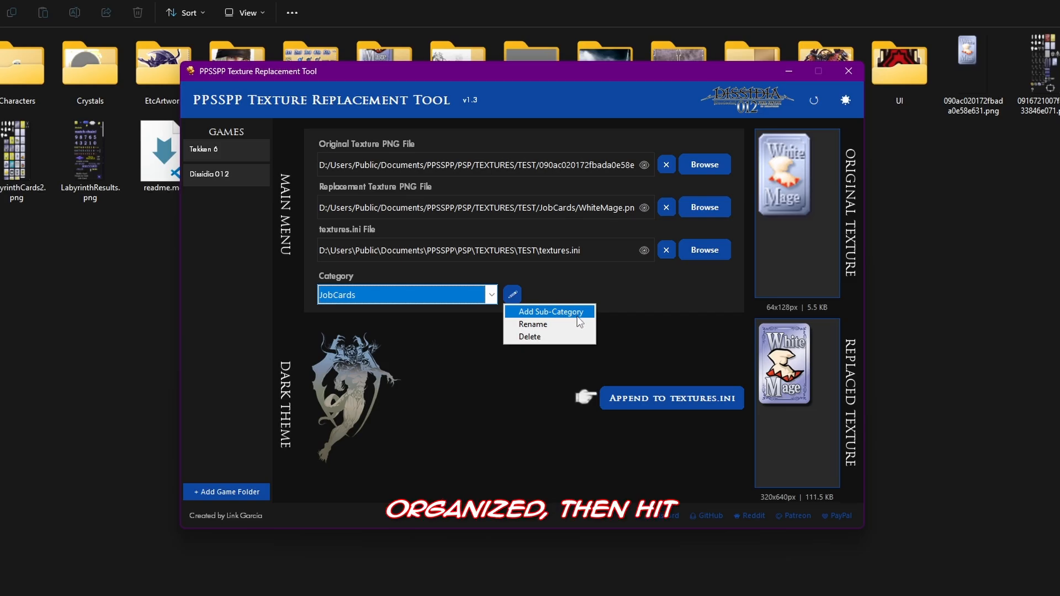
left_click(627, 300)
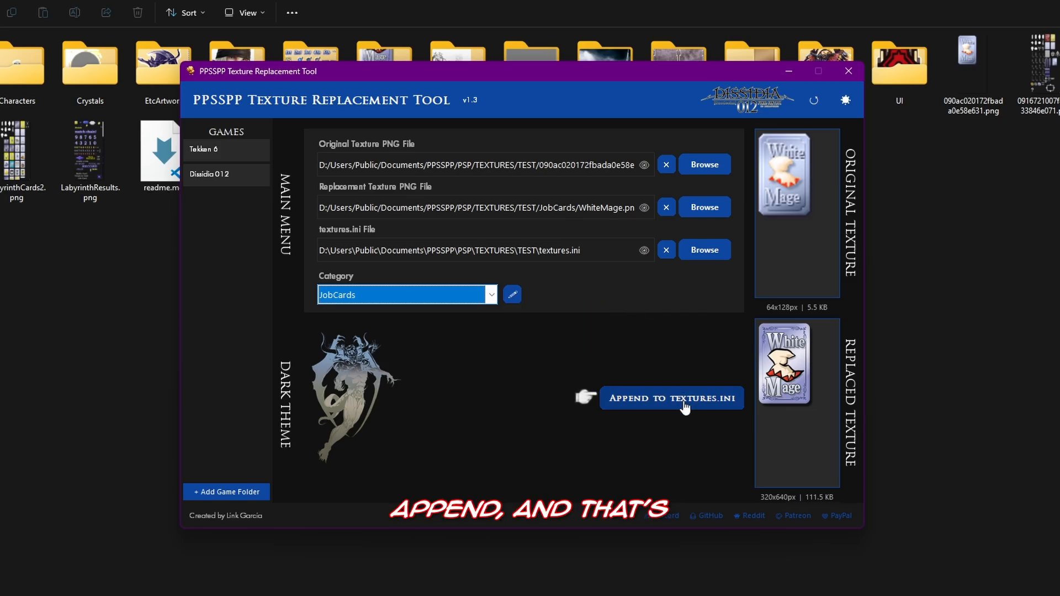
left_click(667, 402)
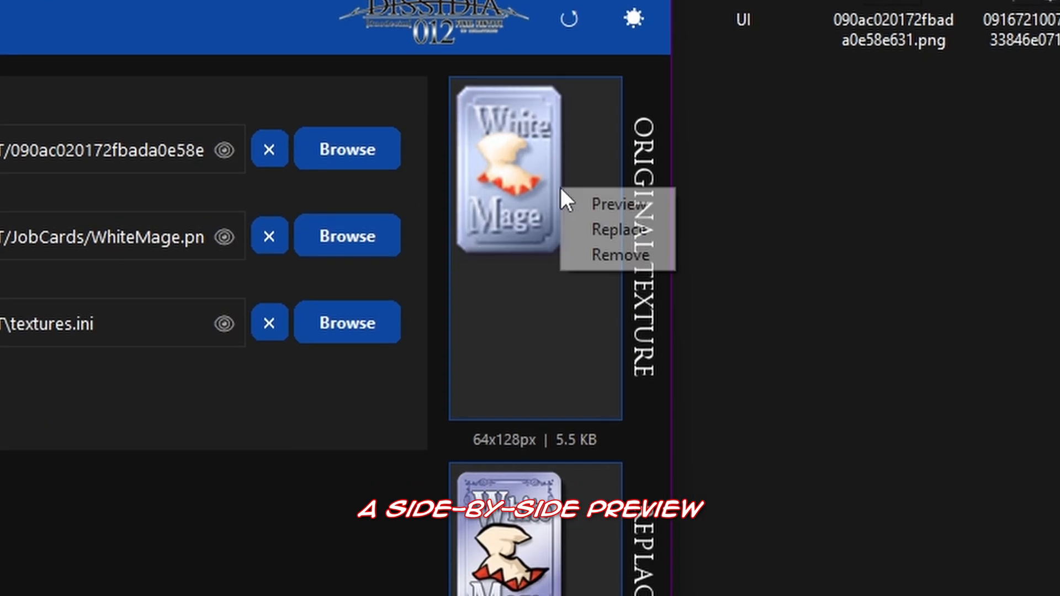
Preview the original White Mage texture and its replacement to compare them
left_click(585, 196)
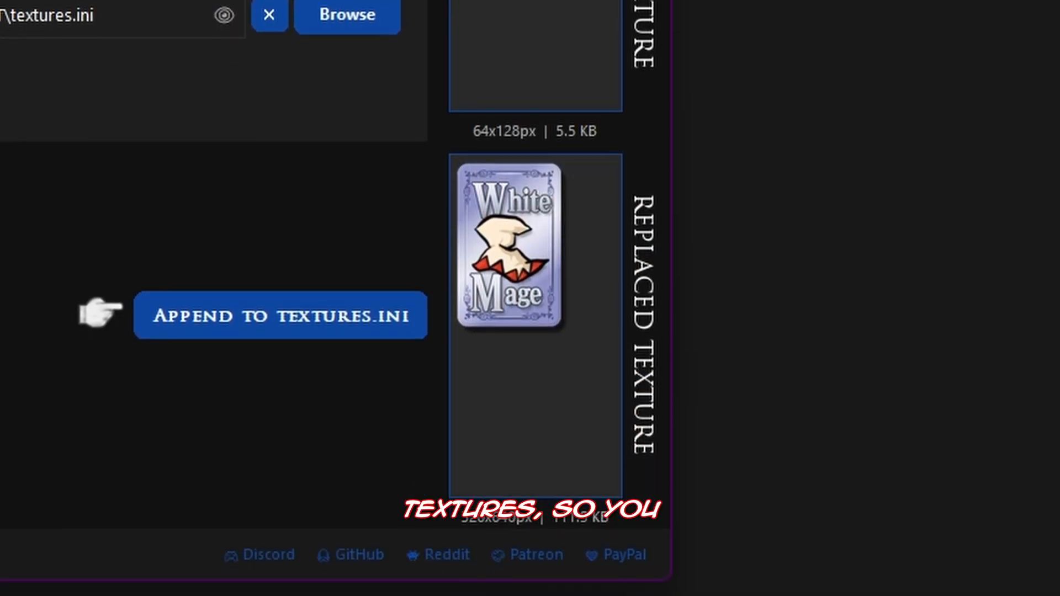
right_click(551, 285)
left_click(568, 291)
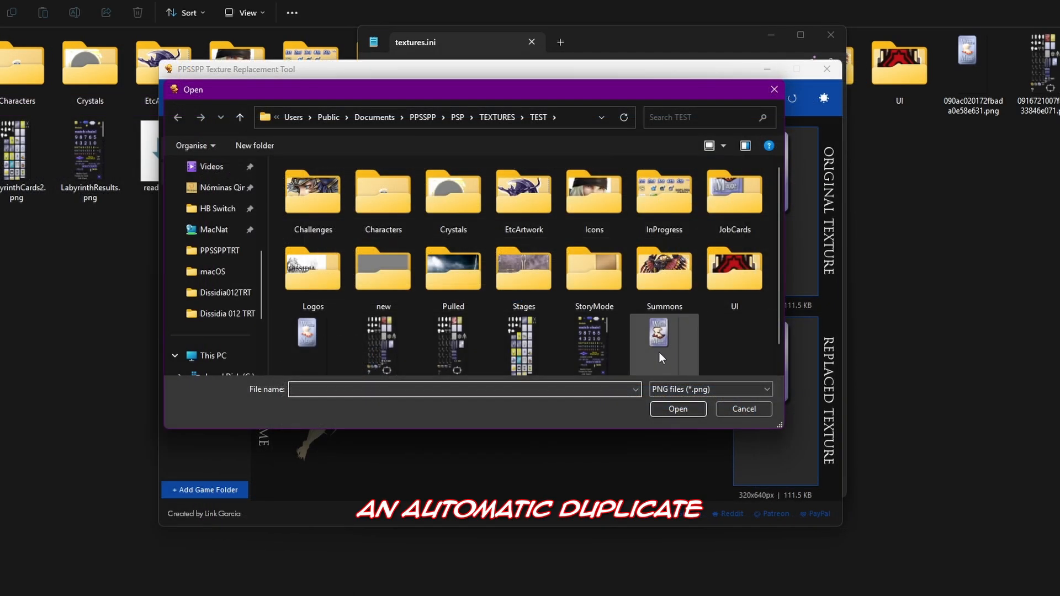
Try to use WhiteMage.png from the TEST folder as the original texture for the JobCards/WhiteMage.png replacement
double_click(659, 353)
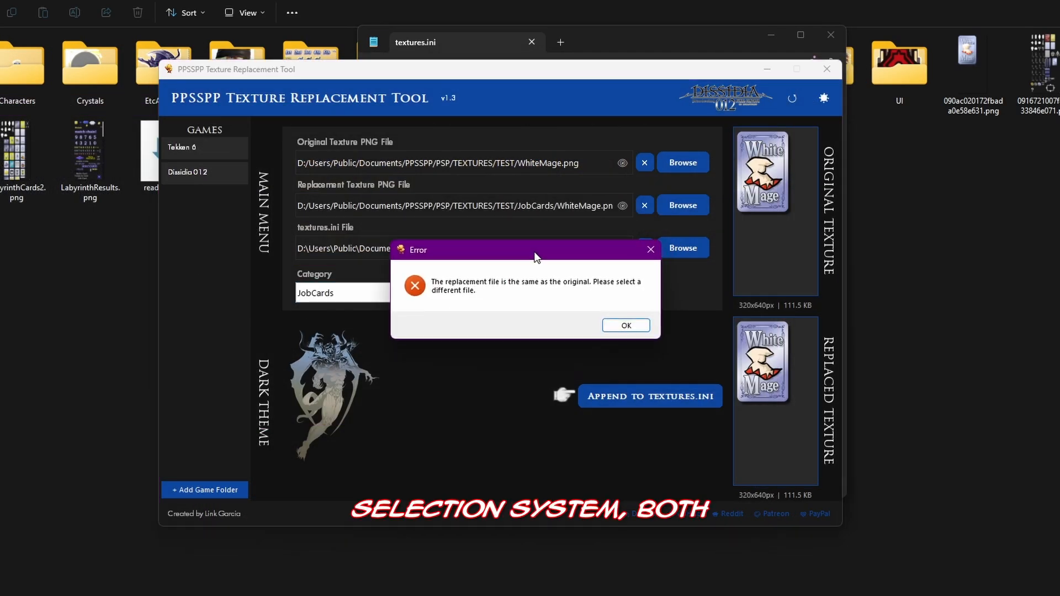
left_click_drag(536, 257, 547, 254)
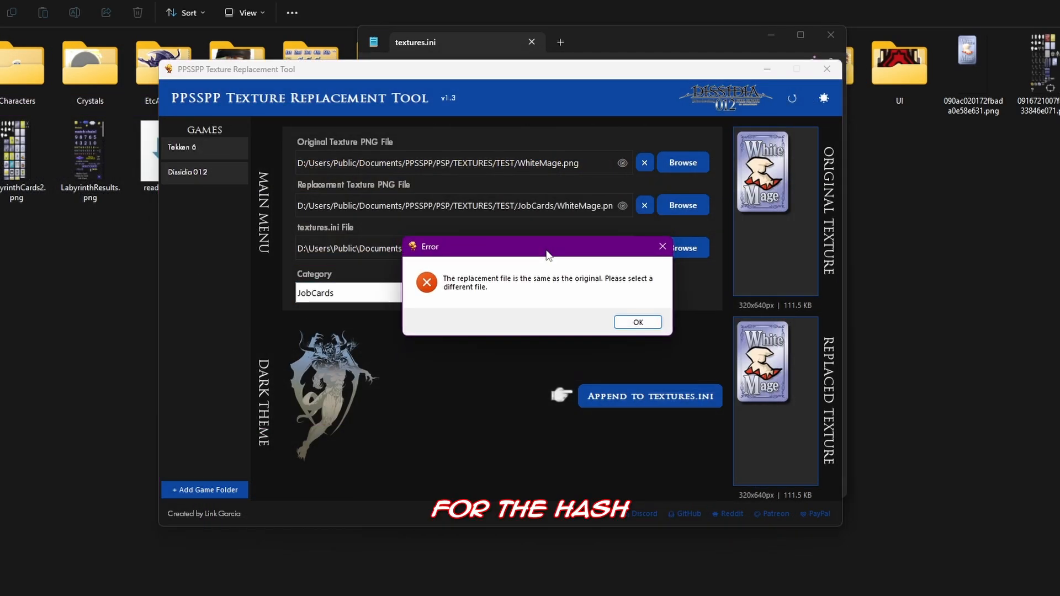
left_click(640, 323)
Load 090ac020172fbada0e58e631.png as the original texture, and decline proceeding with the replacement whose aspect ratio does not match
left_click(681, 163)
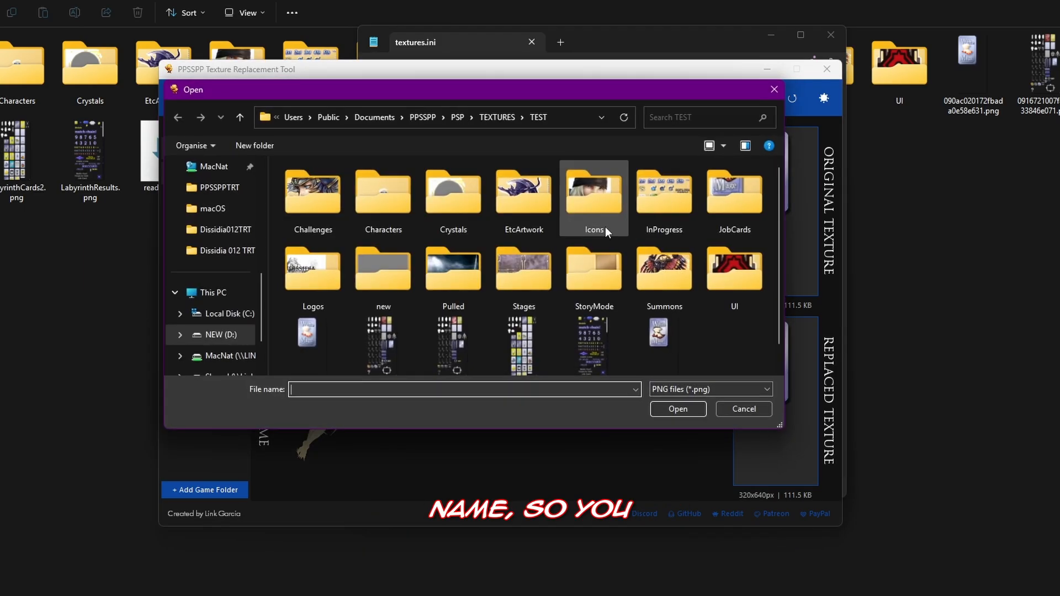
double_click(305, 344)
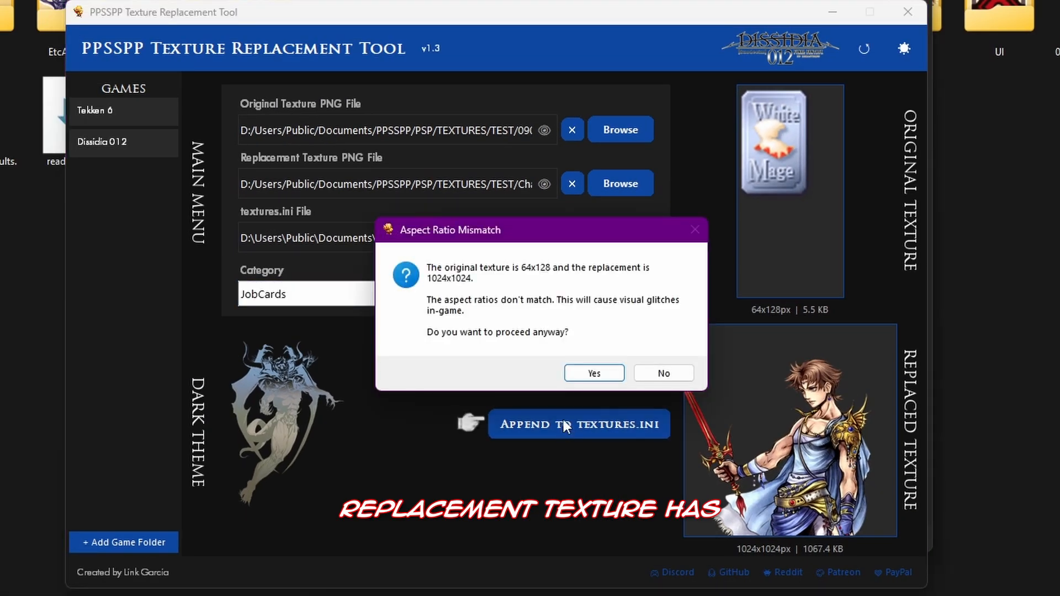
mouse_move(551, 239)
left_mouse_down()
mouse_move(528, 232)
mouse_move(541, 238)
left_mouse_up()
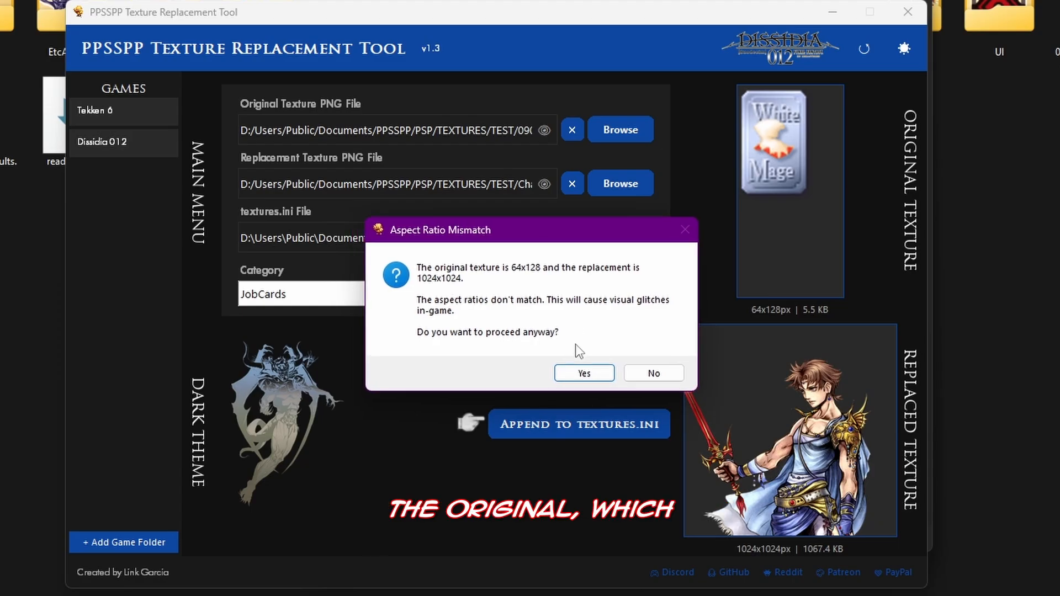
left_click(644, 374)
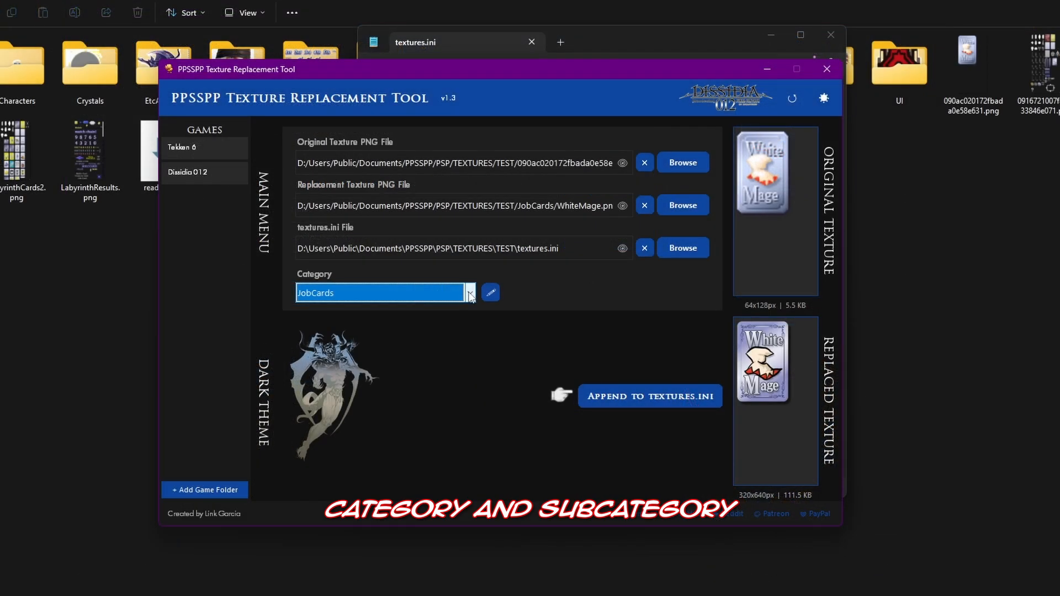
Browse the available texture categories and start a new category without naming it
left_click(470, 293)
scroll(469, 296, "down", 2)
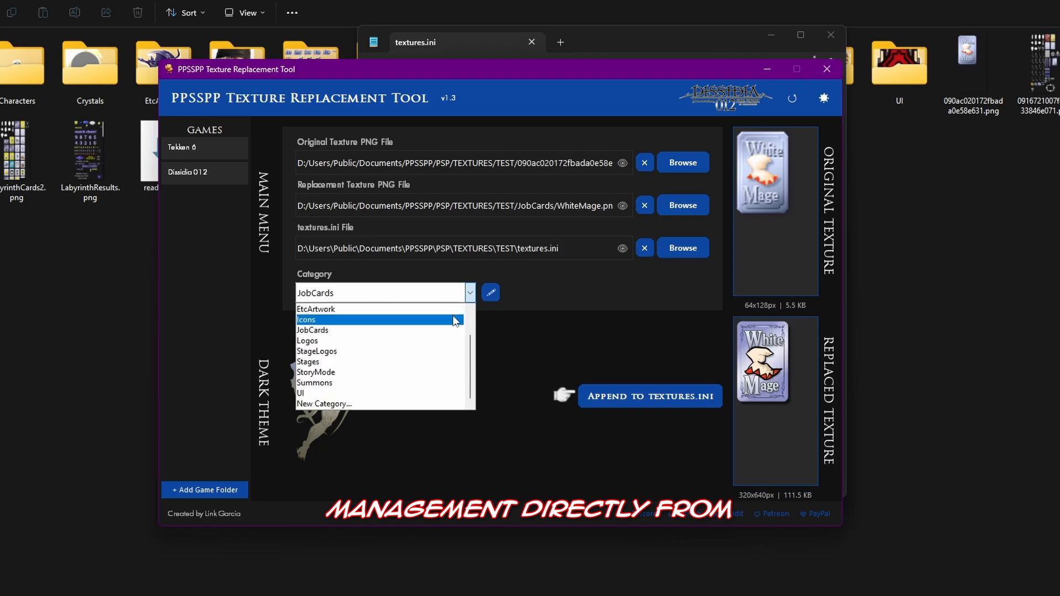
left_click(470, 293)
left_click(470, 293)
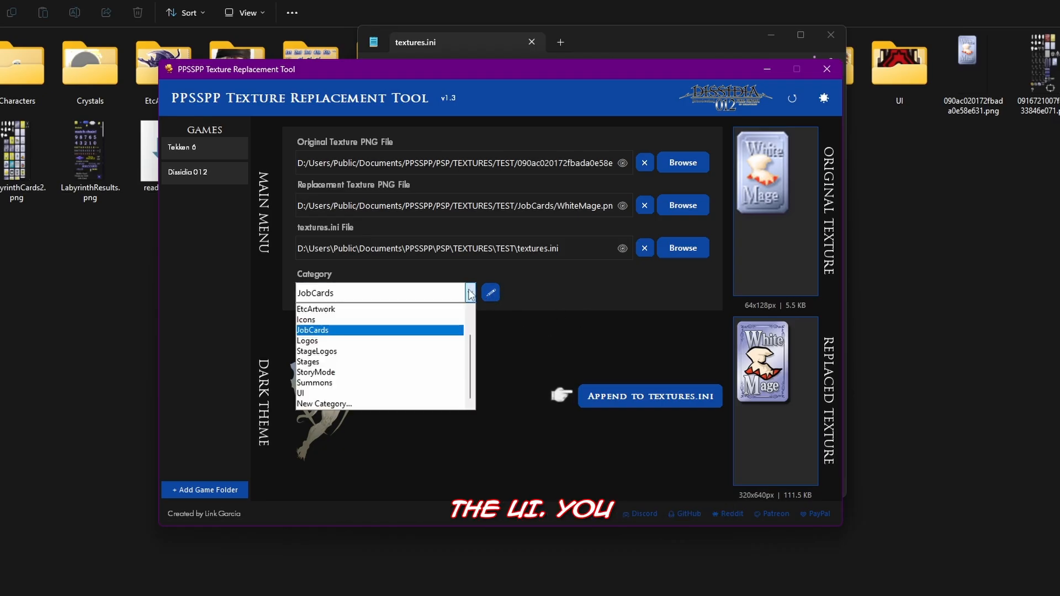
left_click(385, 404)
left_click(578, 298)
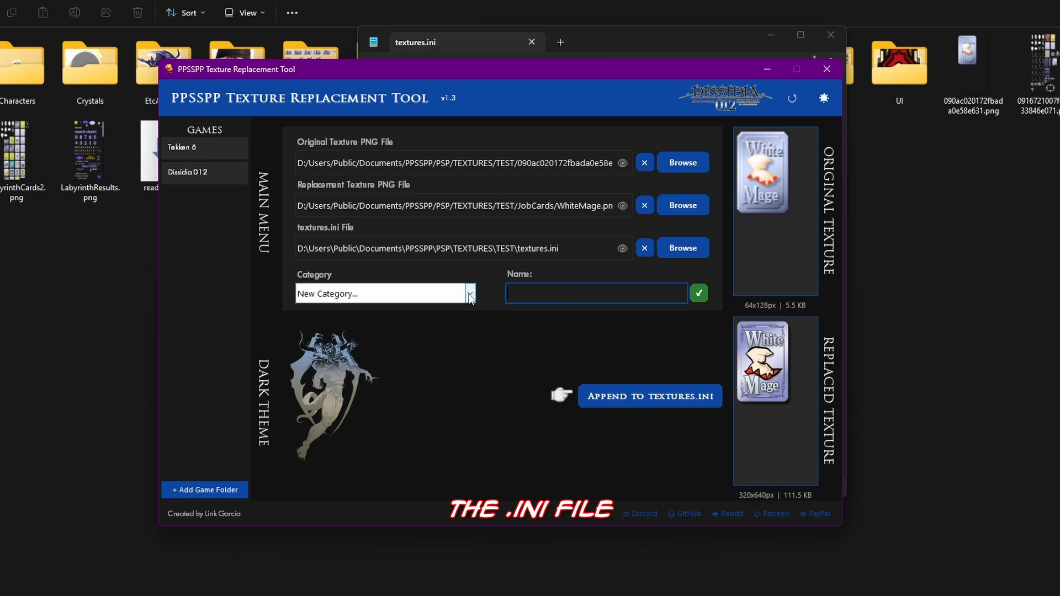
Set the category to Characters and browse its sub-categories, keeping Aerith selected
left_click(470, 293)
scroll(398, 342, "up", 3)
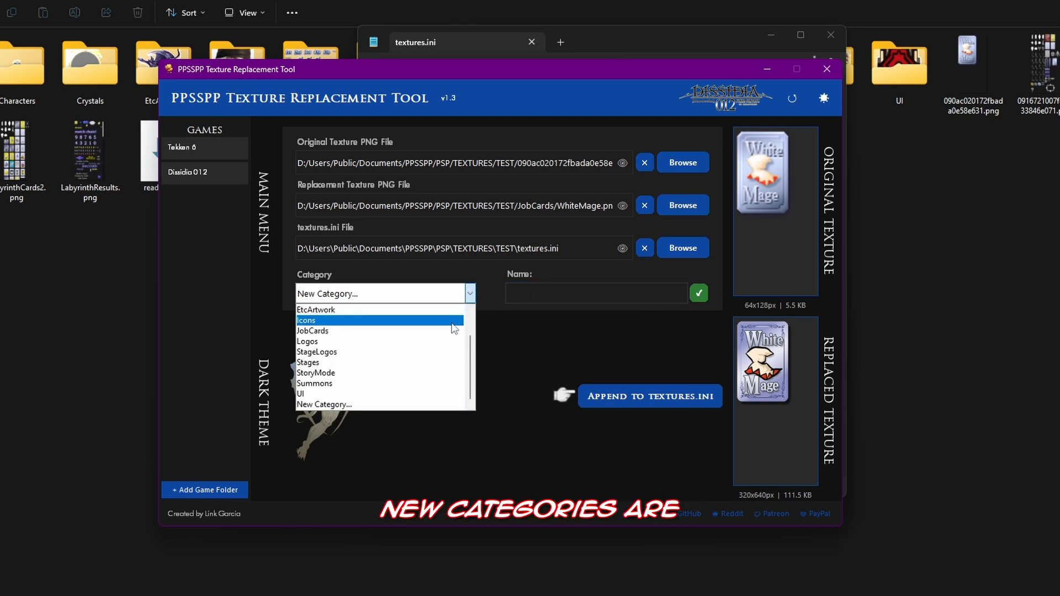
left_click(429, 331)
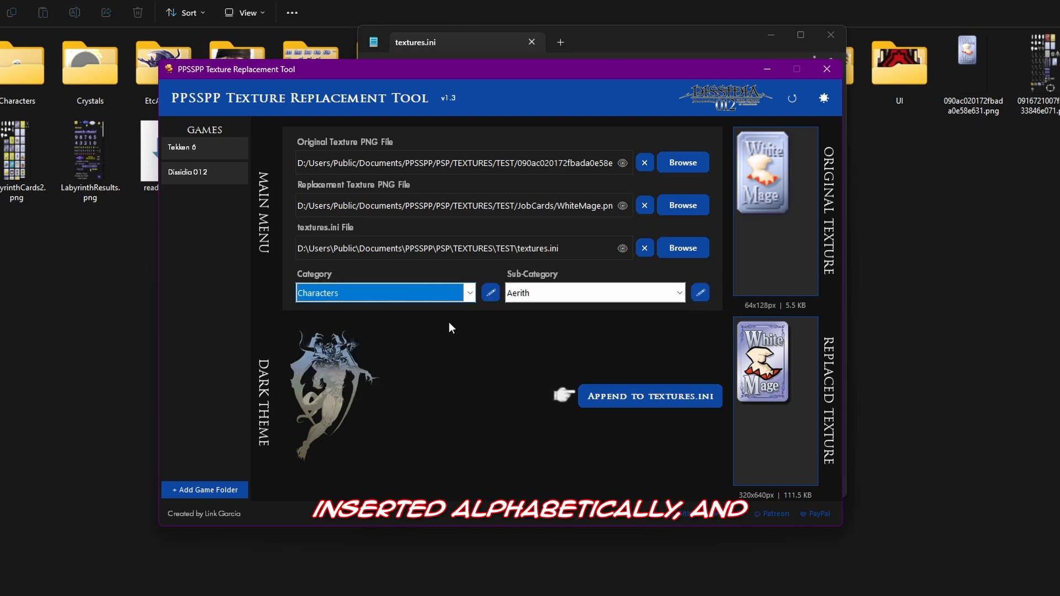
left_click(662, 297)
scroll(682, 339, "down", 1)
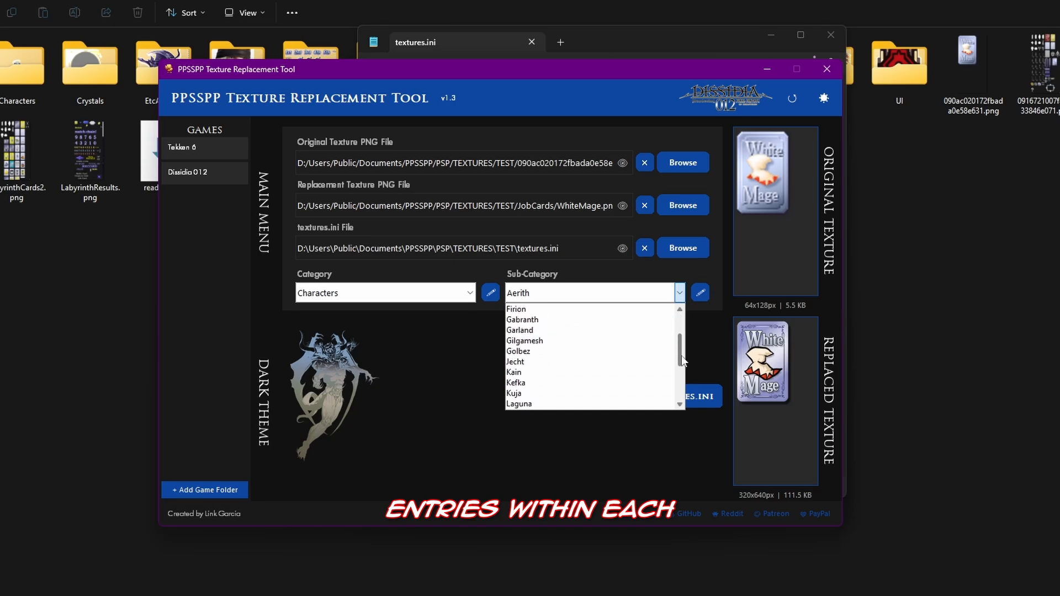
left_click_drag(682, 357, 680, 367)
left_click(452, 351)
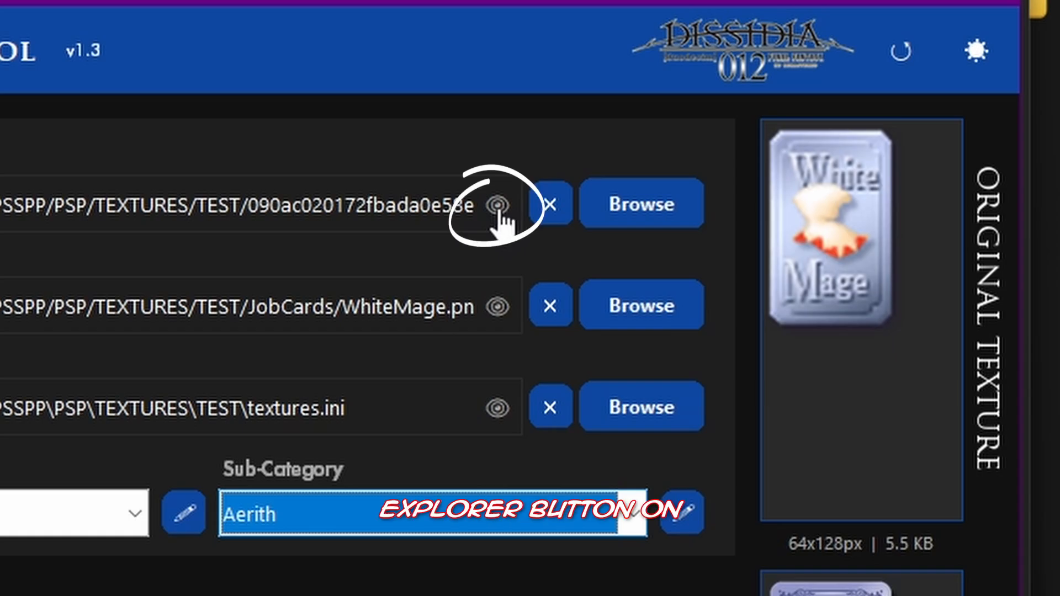
Reveal the original texture file in File Explorer, and switch the tool to the Tekken 6 game folder
left_click(622, 163)
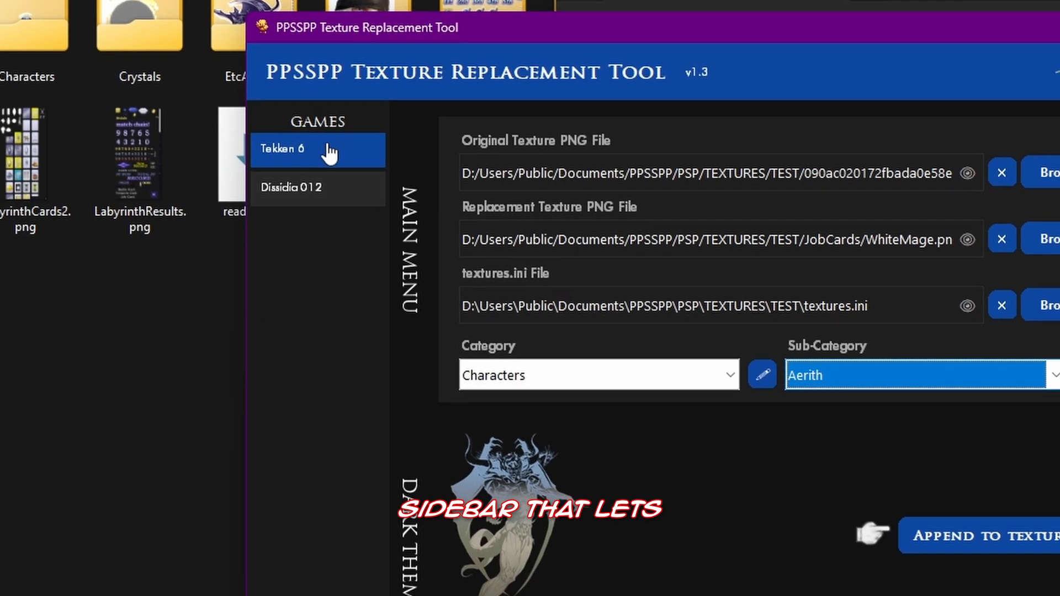
left_click(263, 145)
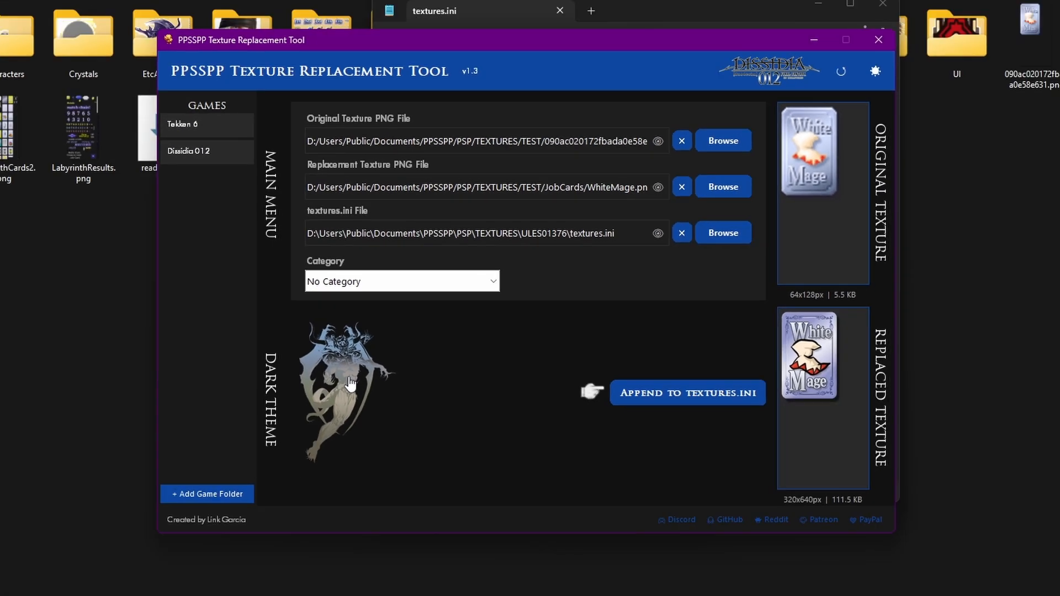
Switch the tool's interface to the light theme and back to the dark theme
left_click(309, 443)
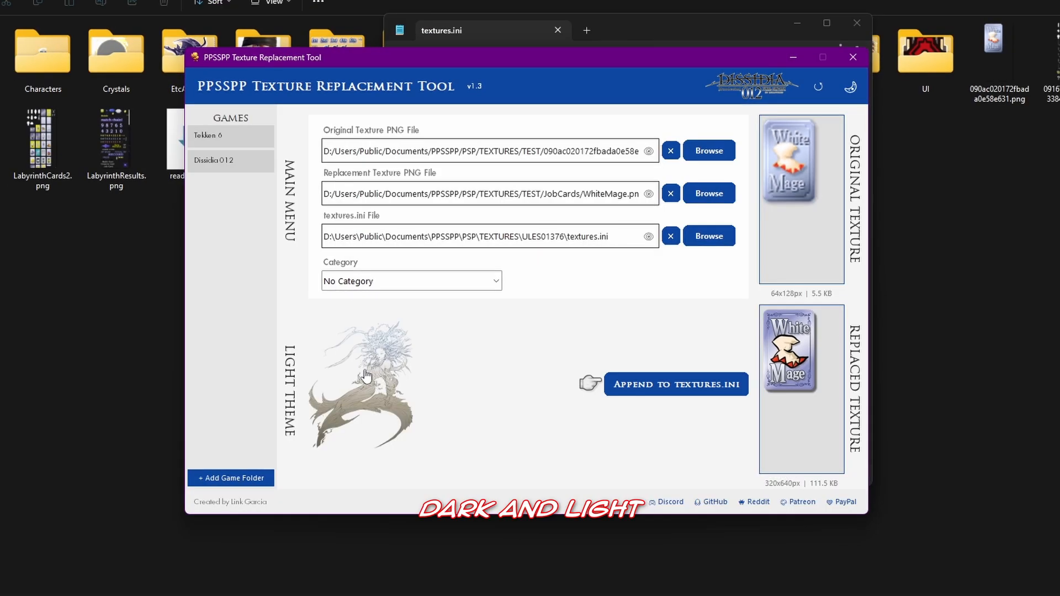
left_click(365, 376)
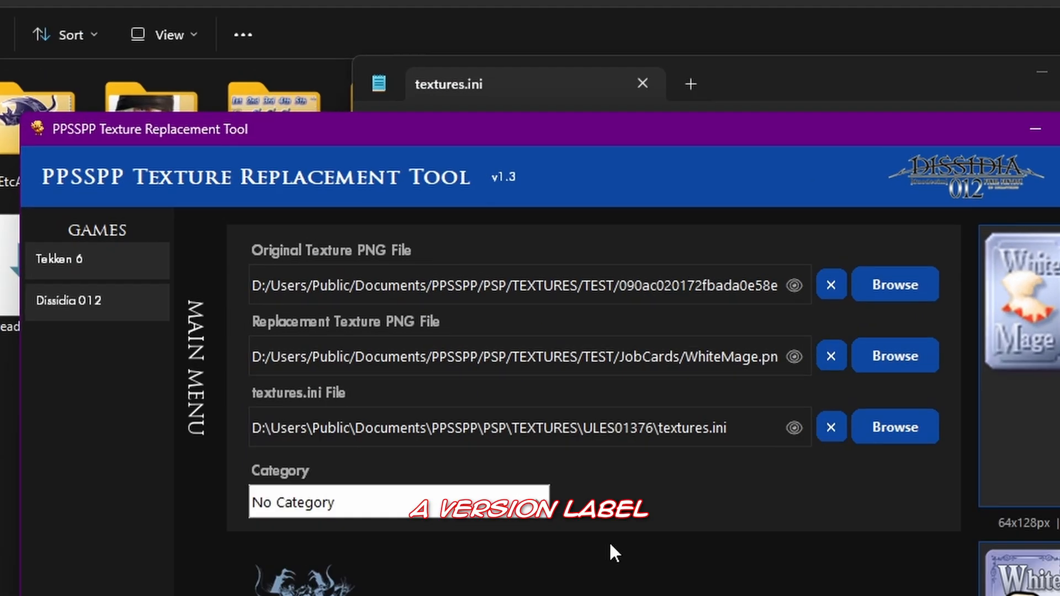
left_click(513, 207)
left_click_drag(0, 155, 514, 96)
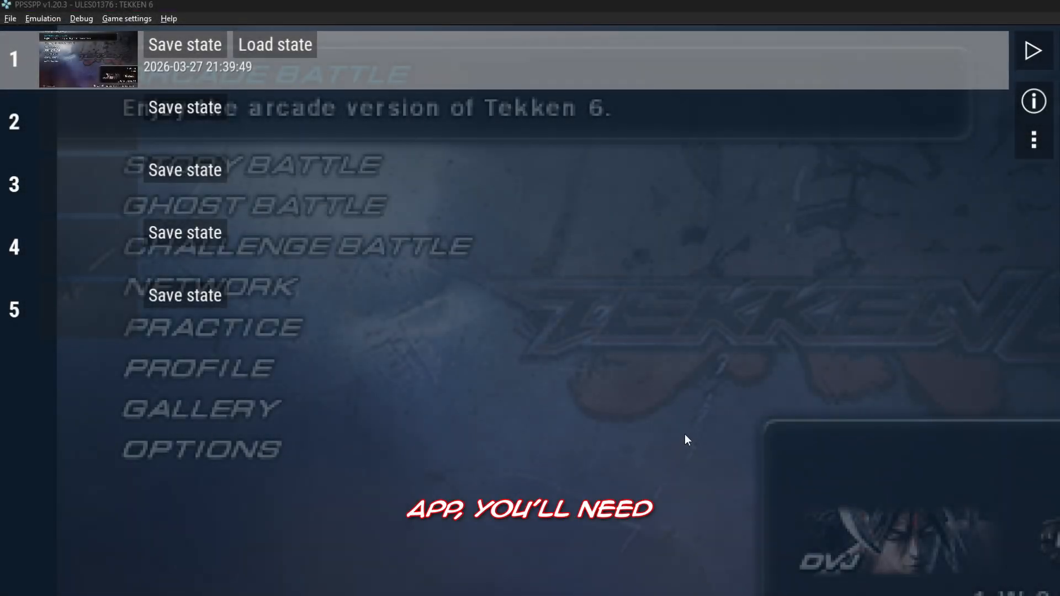
Switch to PPSSPP, launch Tekken 6 from the recent games, and load its slot 1 save state
left_click(684, 435)
key("Escape")
key("Escape")
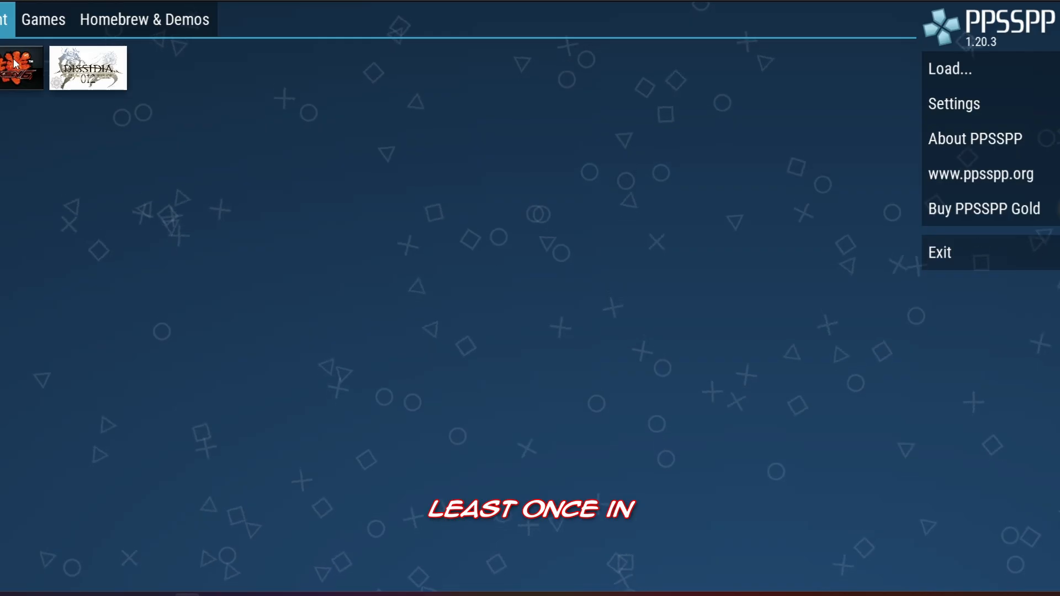
left_click(15, 63)
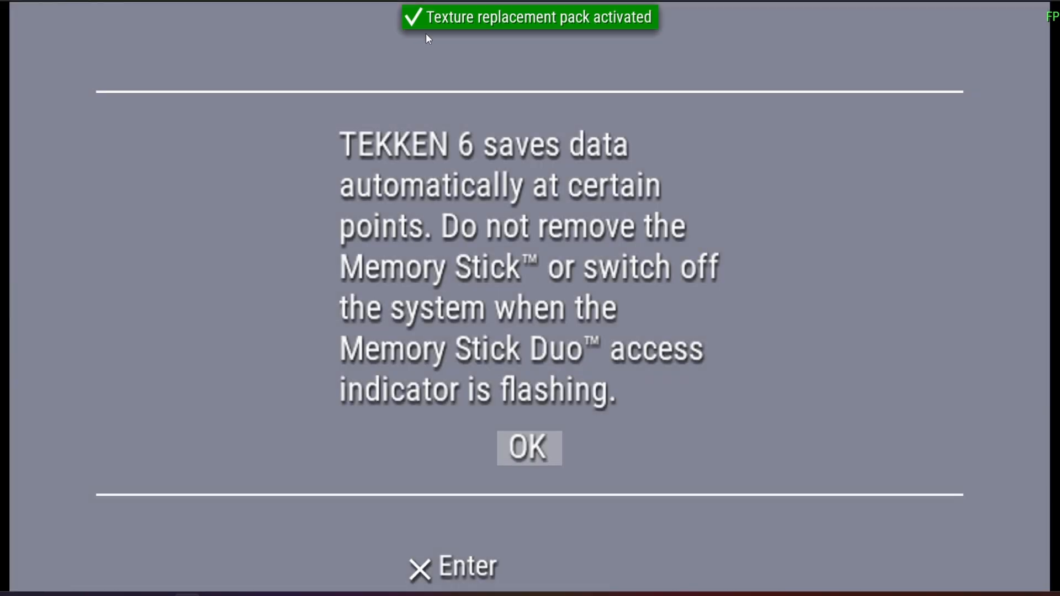
key("Escape")
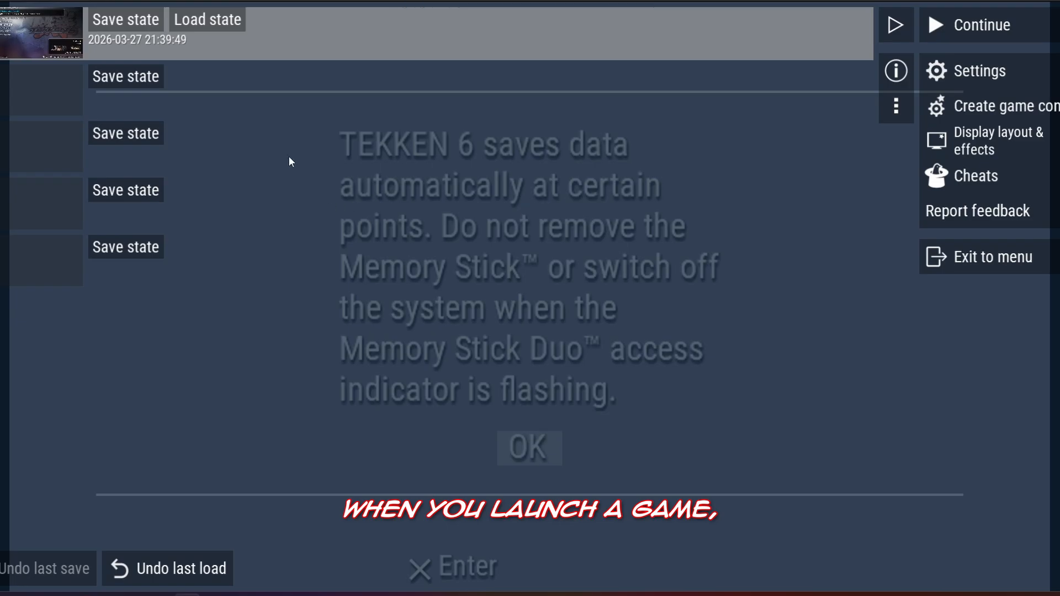
left_click(188, 15)
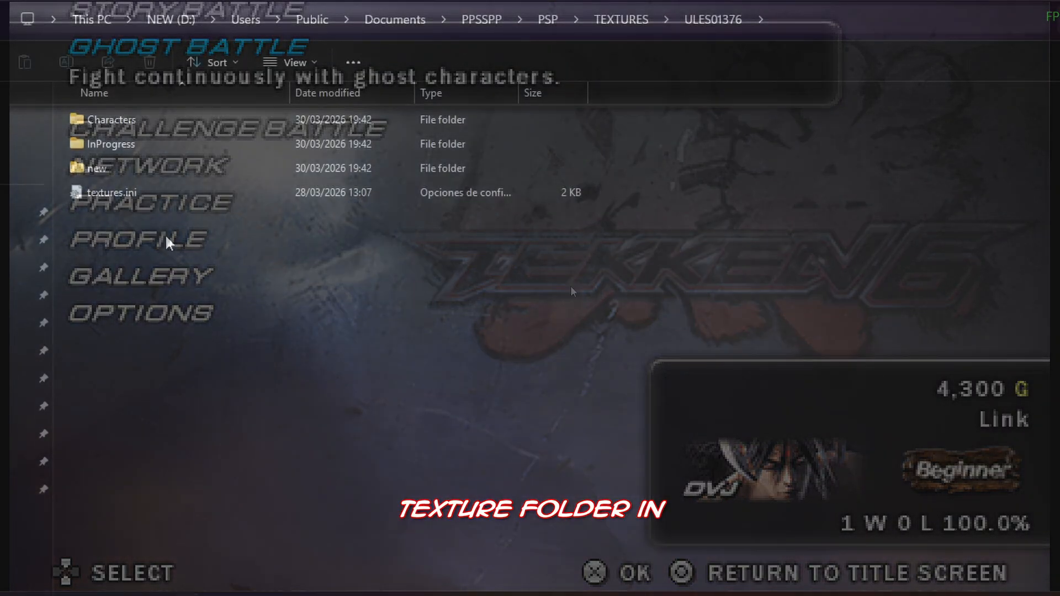
Switch to File Explorer and open the Documents > PPSSPP > PSP folder inside Users > Public
left_click_drag(164, 235, 70, 187)
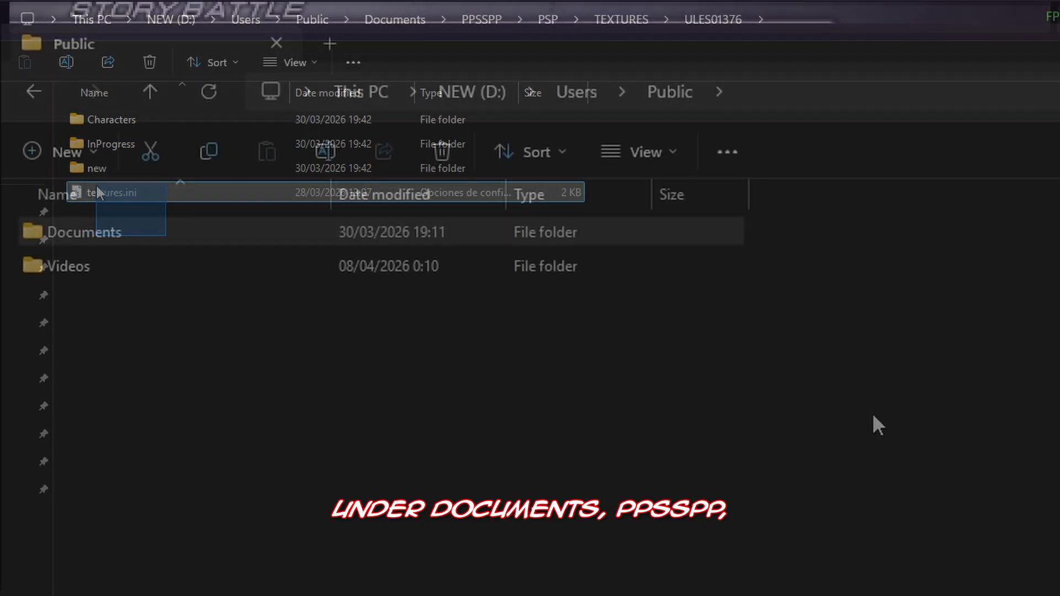
double_click(103, 232)
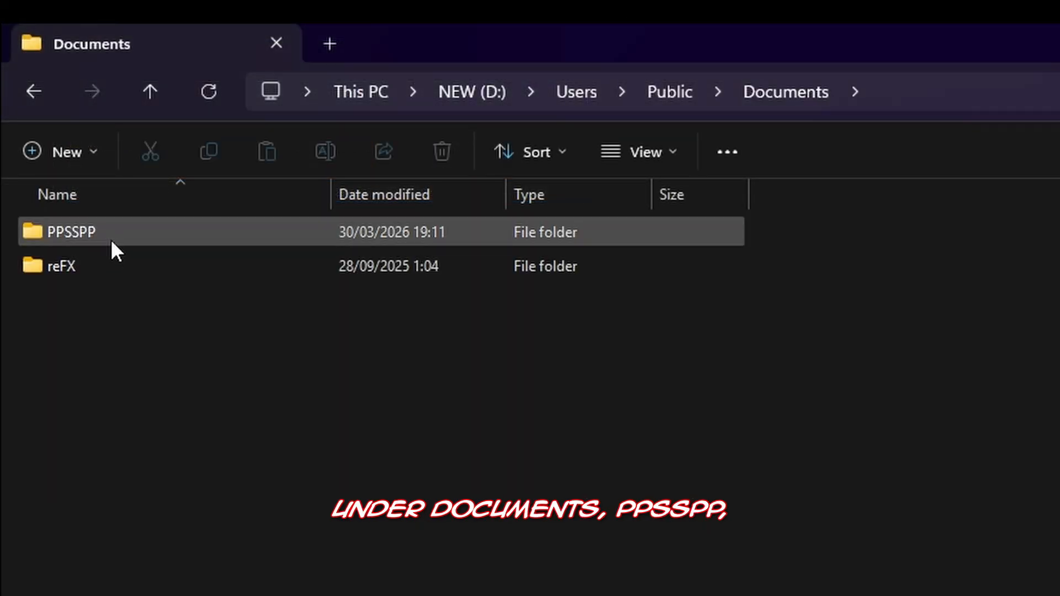
double_click(97, 232)
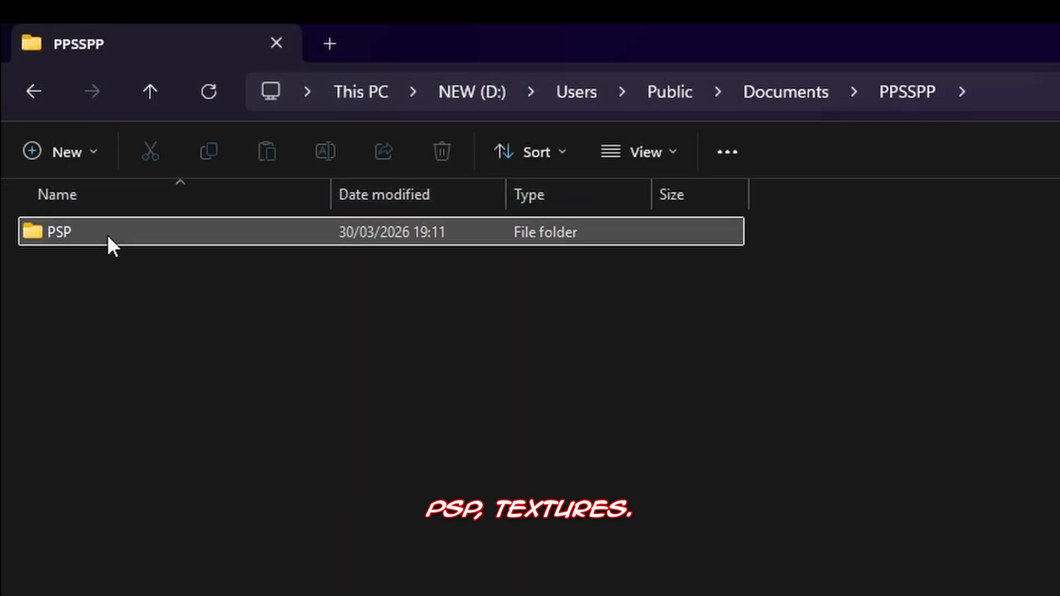
double_click(108, 237)
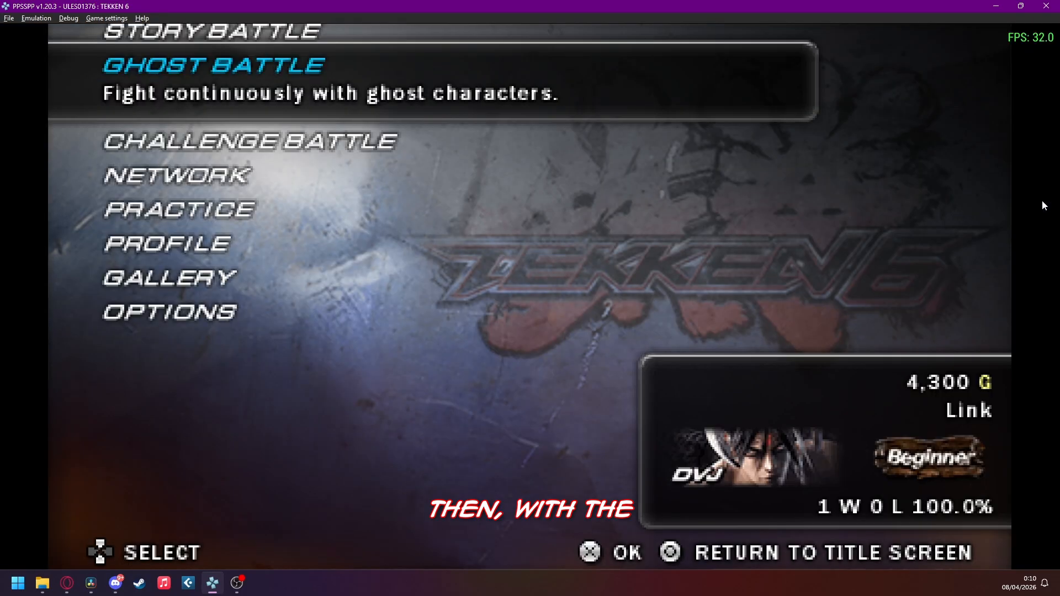
Create or open the textures.ini file for the running Tekken 6 game from PPSSPP's developer texture replacement settings
key("Escape")
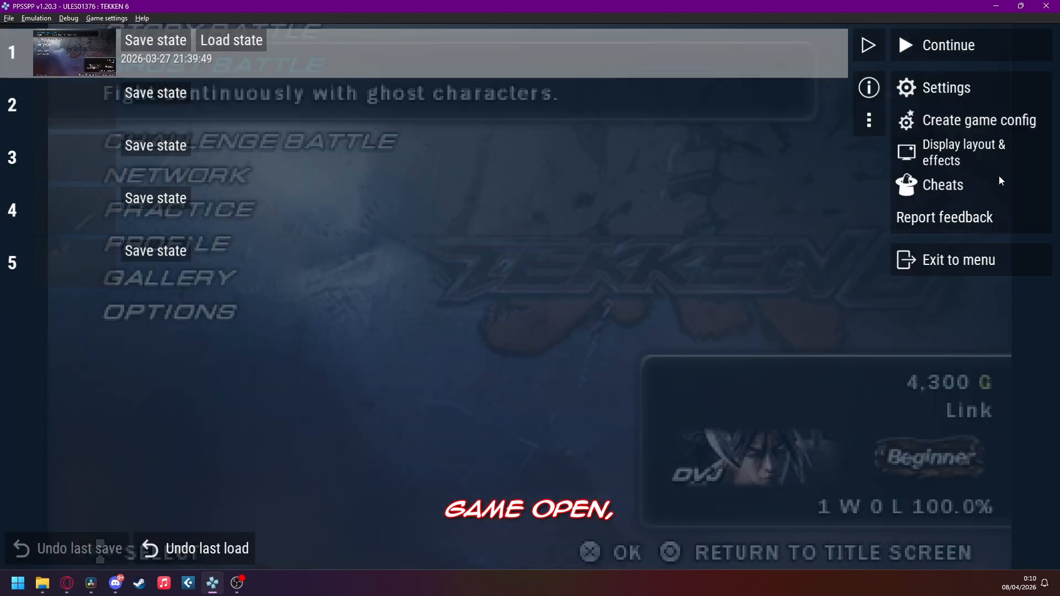
left_click(942, 97)
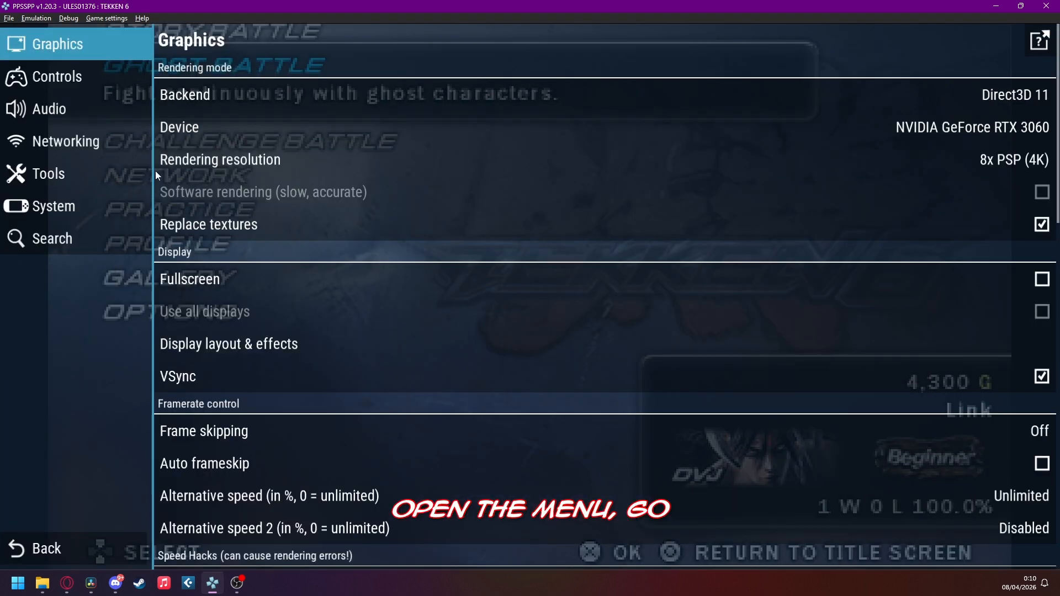
left_click(98, 170)
left_click(202, 198)
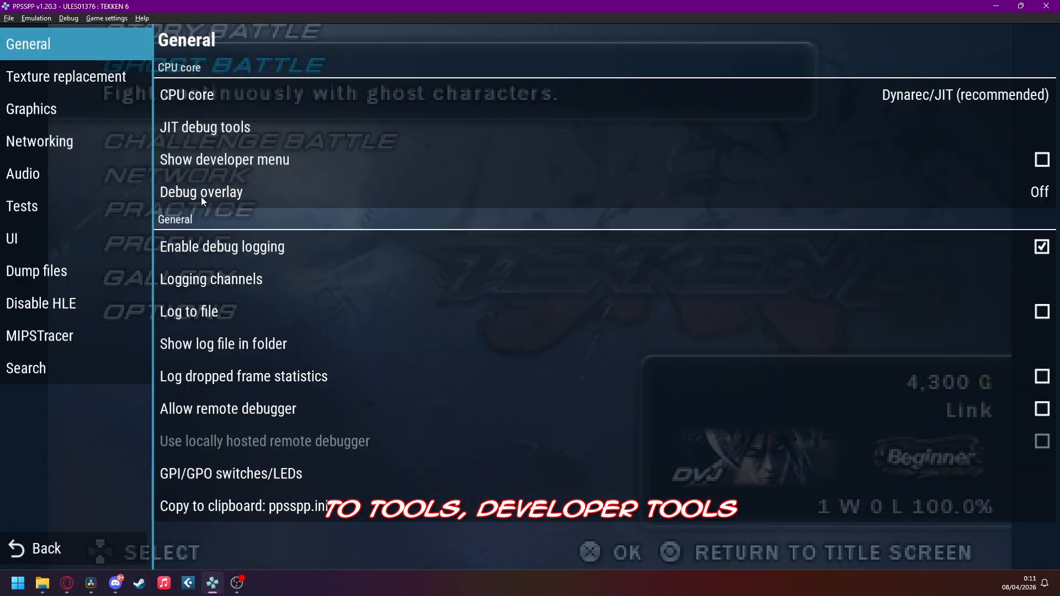
left_click(91, 79)
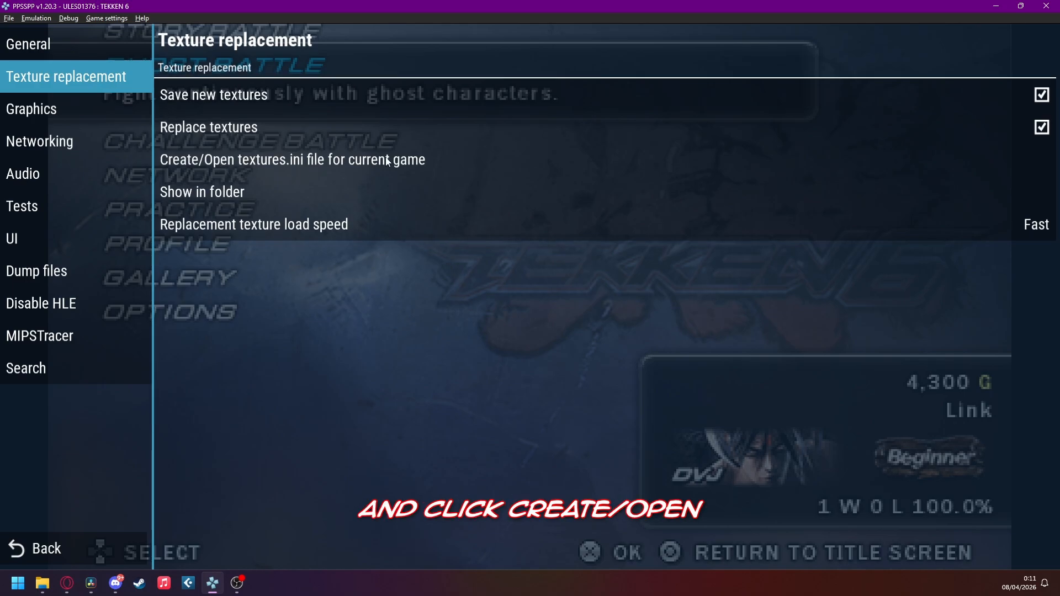
left_click(263, 160)
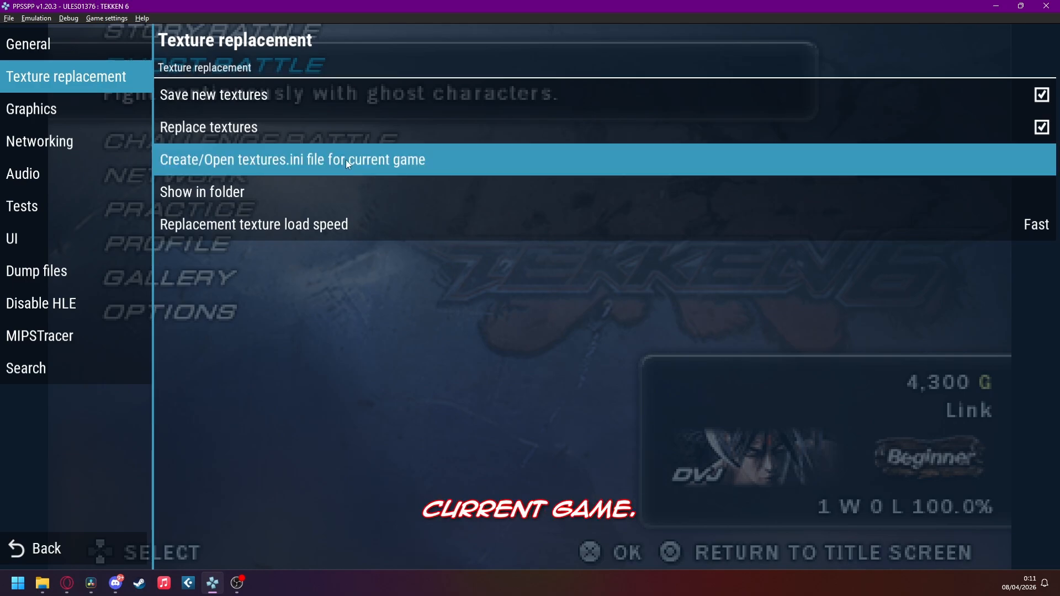
left_click(427, 160)
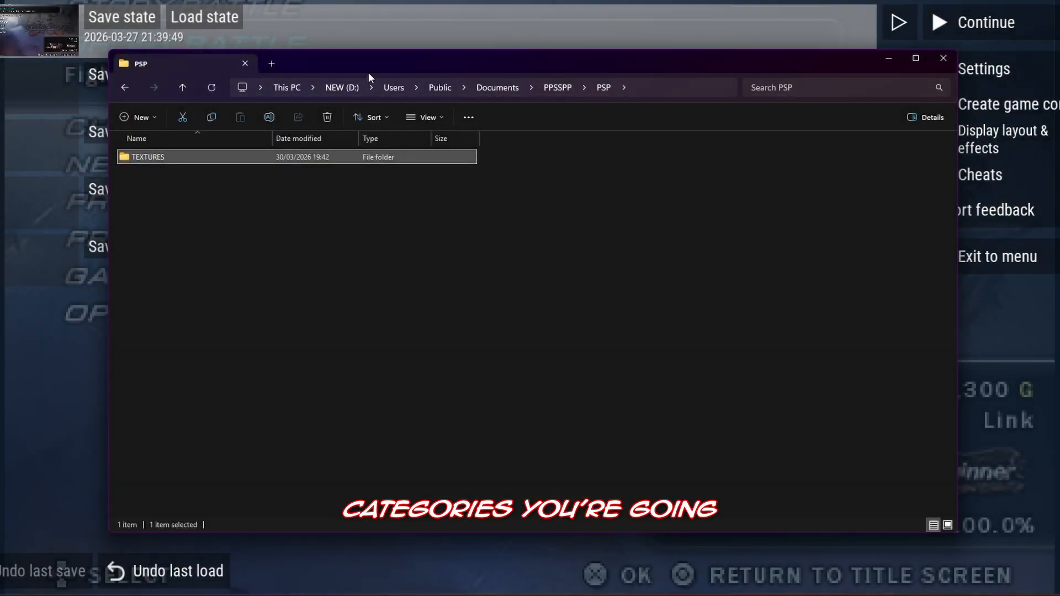
Switch to File Explorer and open the TEST folder inside PSP > TEXTURES
mouse_move(369, 74)
left_mouse_down()
mouse_move(389, 81)
mouse_move(373, 75)
left_mouse_up()
left_click(480, 307)
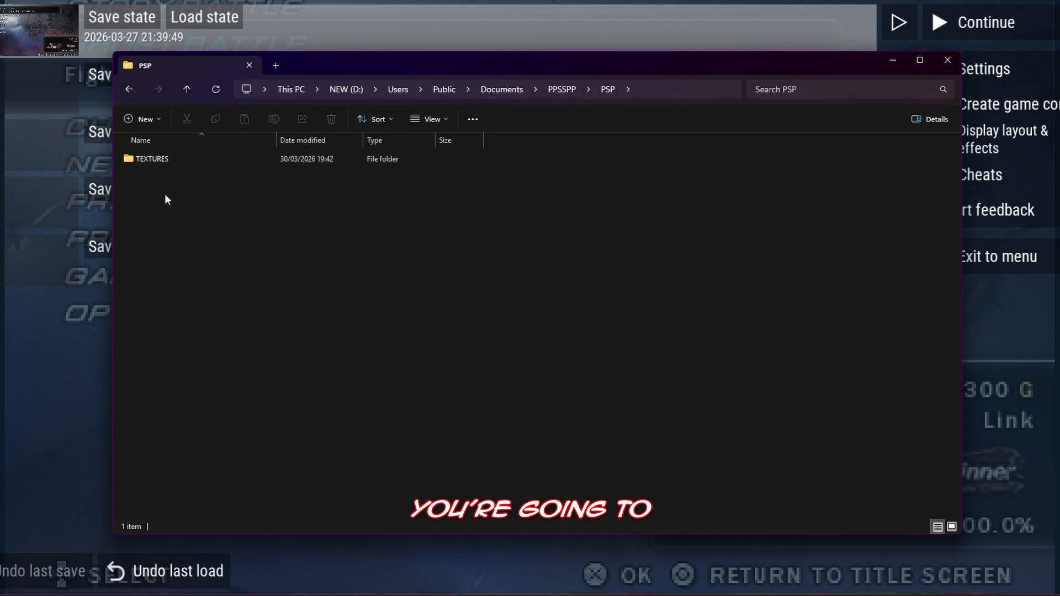
double_click(155, 158)
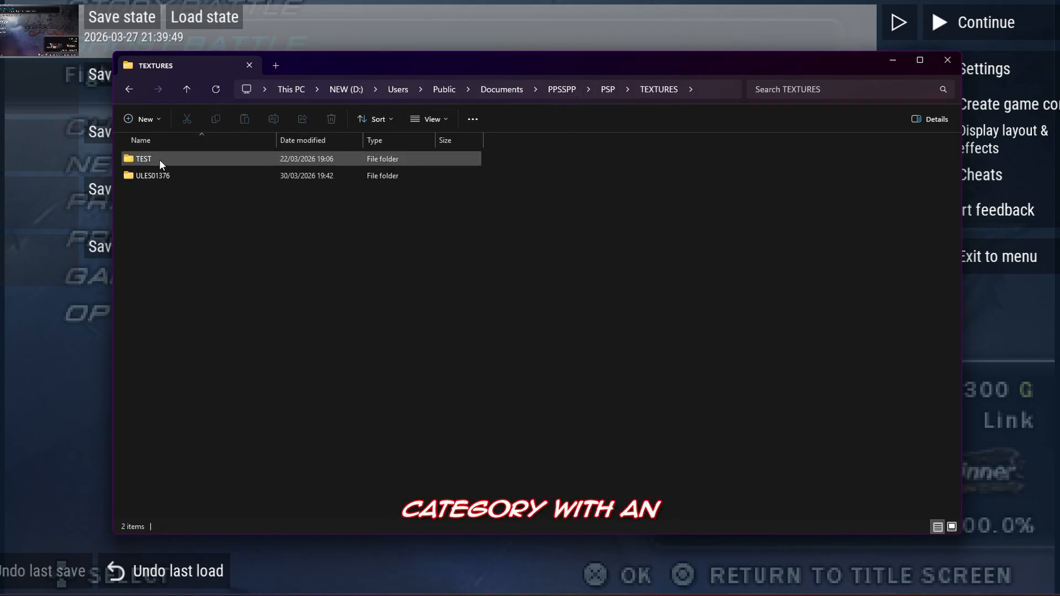
double_click(160, 160)
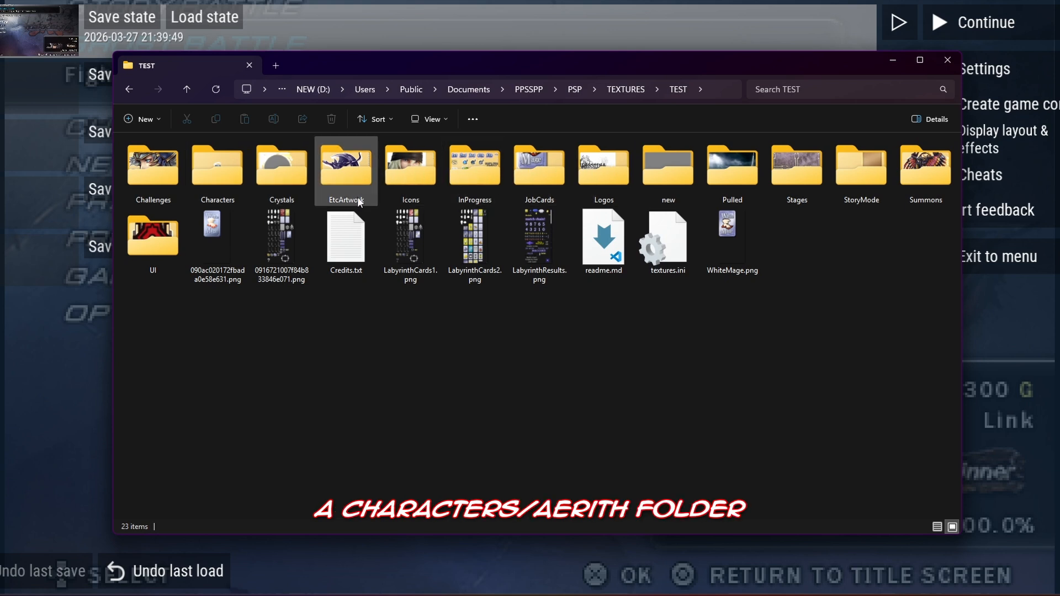
Open the Aerith folder inside Characters and select all of its PNG files
double_click(231, 160)
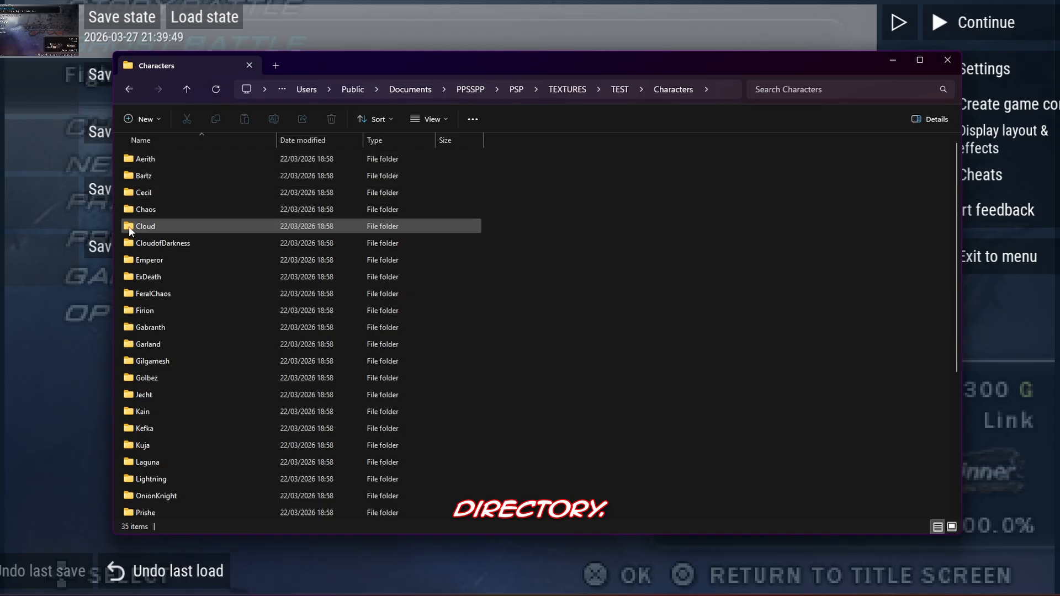
left_click(149, 158)
double_click(149, 158)
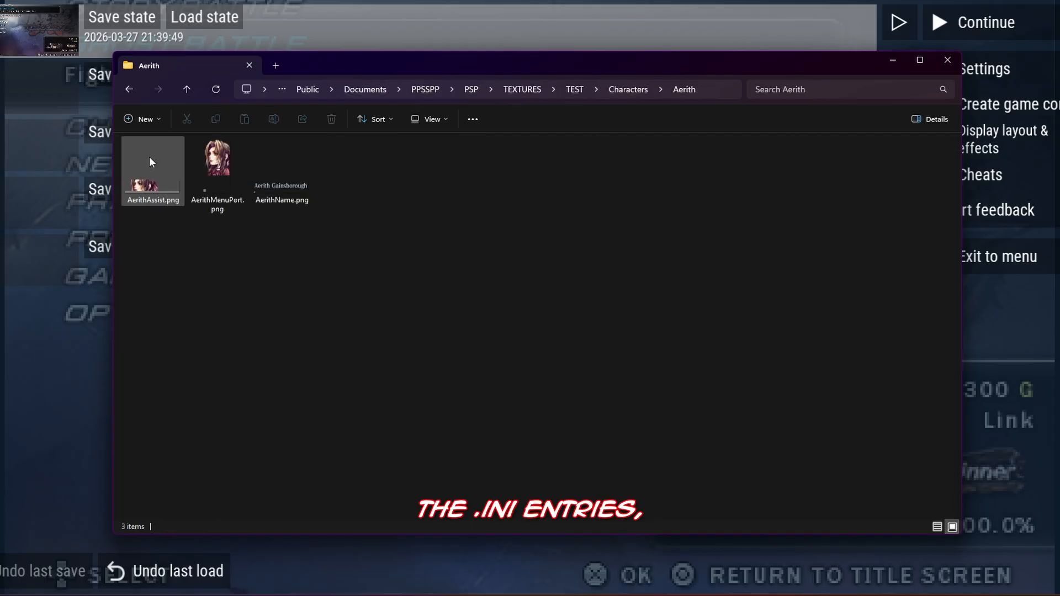
left_click_drag(369, 277, 175, 180)
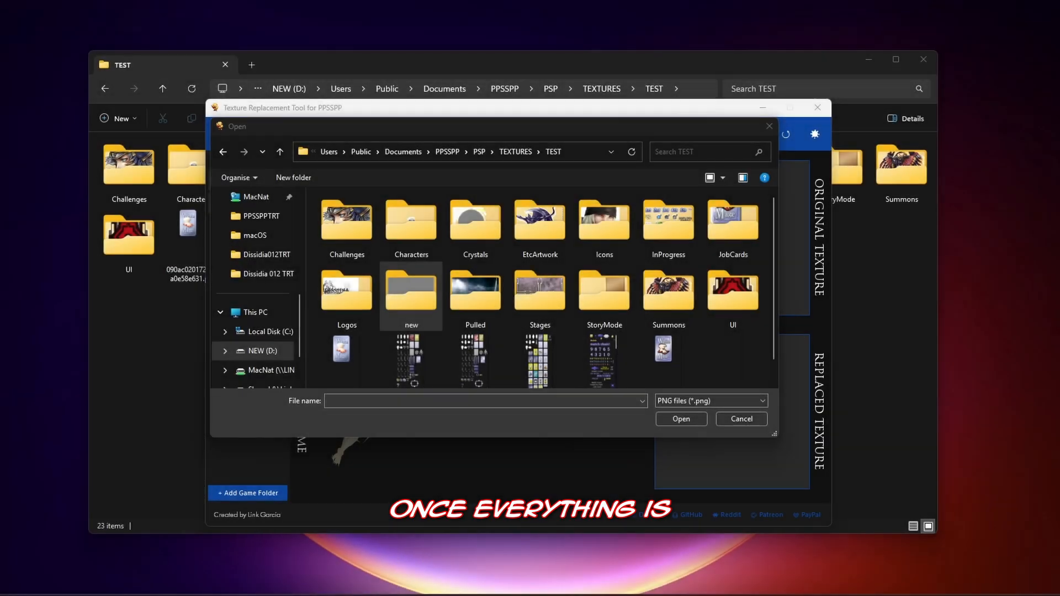
In the Texture Replacement Tool, load 08f8a0600867fb0f764f3a0d.png from TEST > new as the original texture
left_click(360, 109)
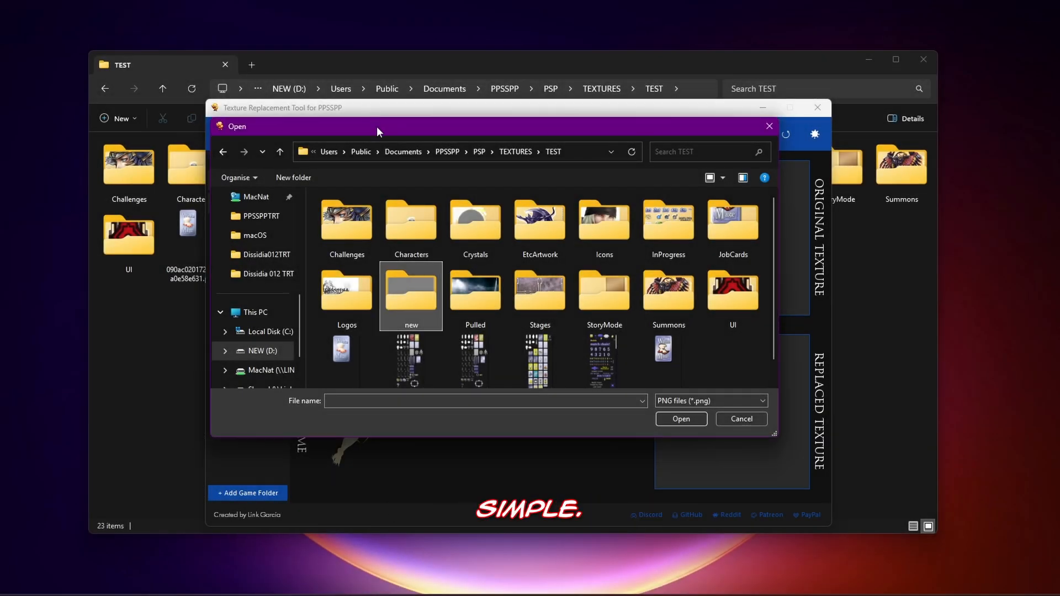
left_click_drag(377, 131, 403, 133)
double_click(404, 293)
scroll(635, 309, "down", 5)
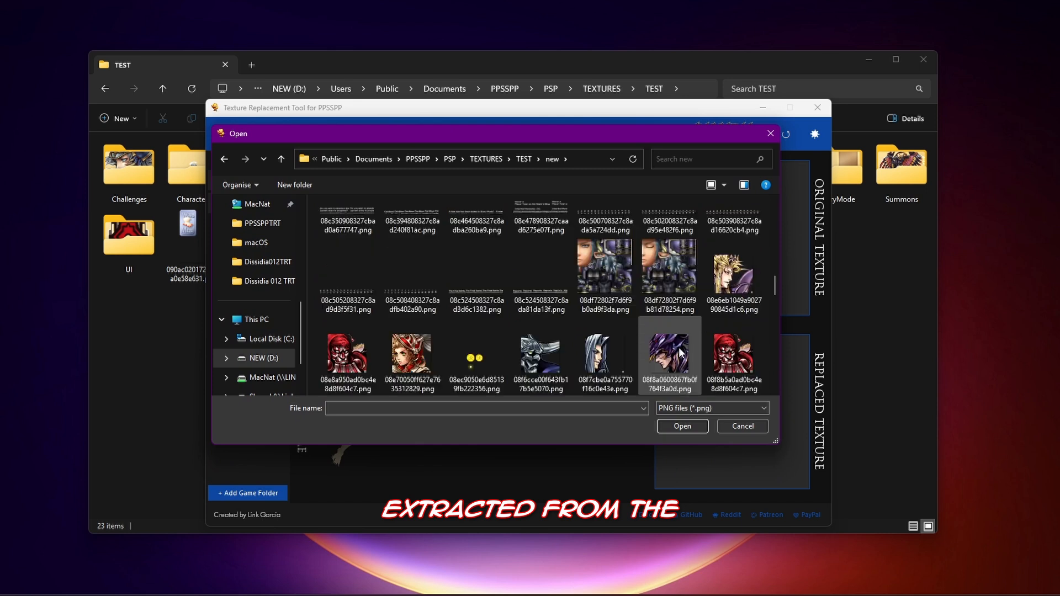
left_click(681, 354)
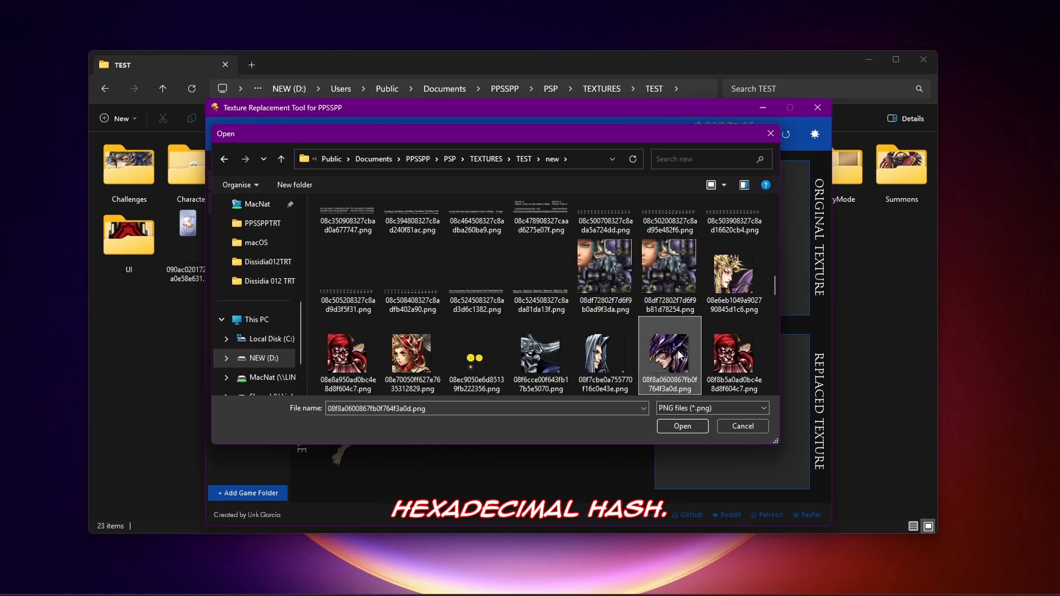
double_click(668, 359)
Load KainPreBattle.png from TEST > Characters > Kain as the replacement texture
left_click(608, 235)
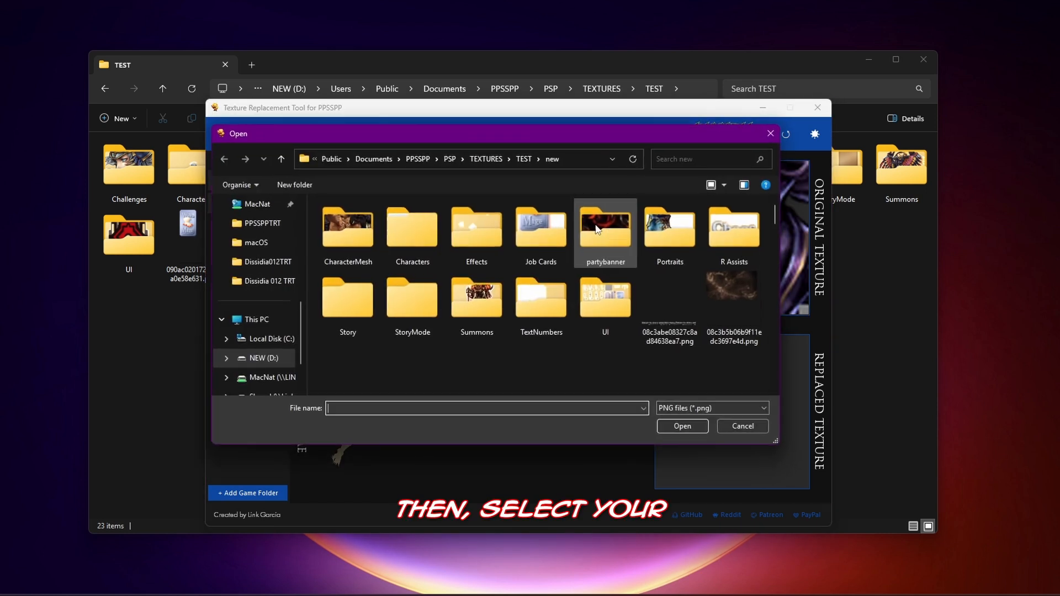
left_click(524, 159)
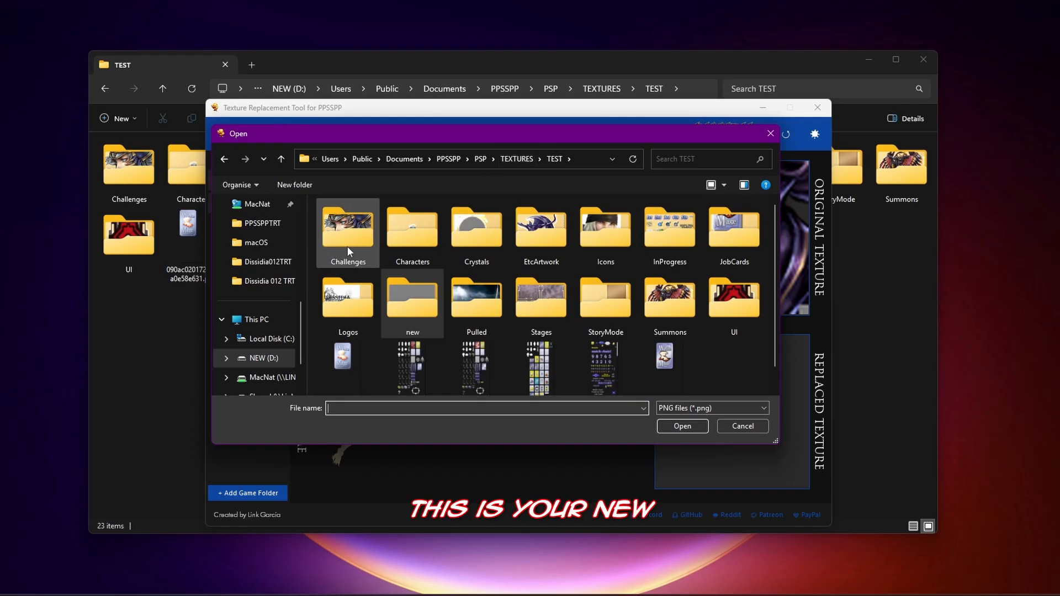
double_click(397, 240)
double_click(362, 384)
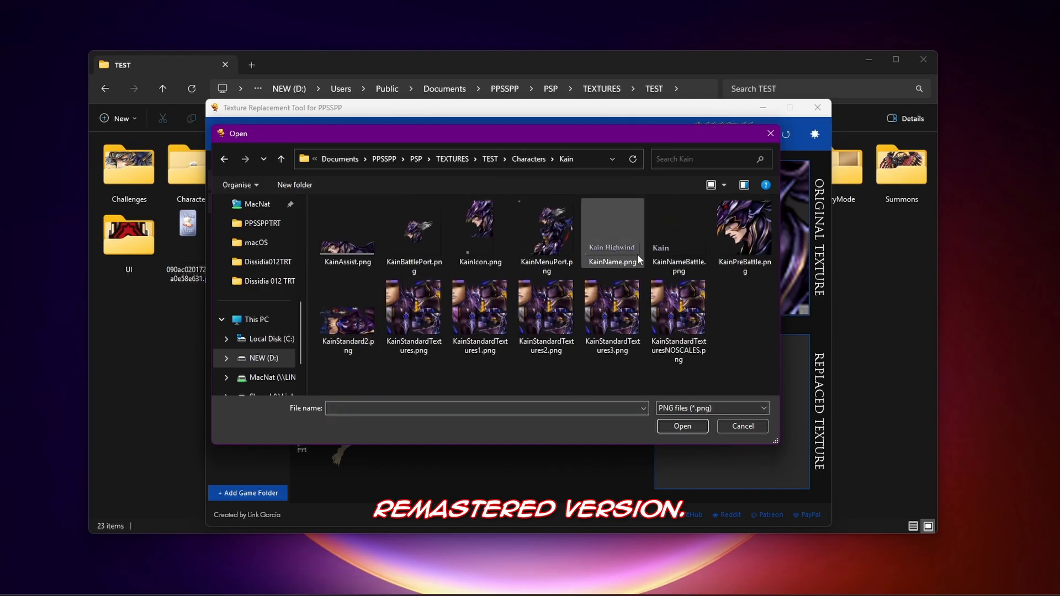
double_click(740, 234)
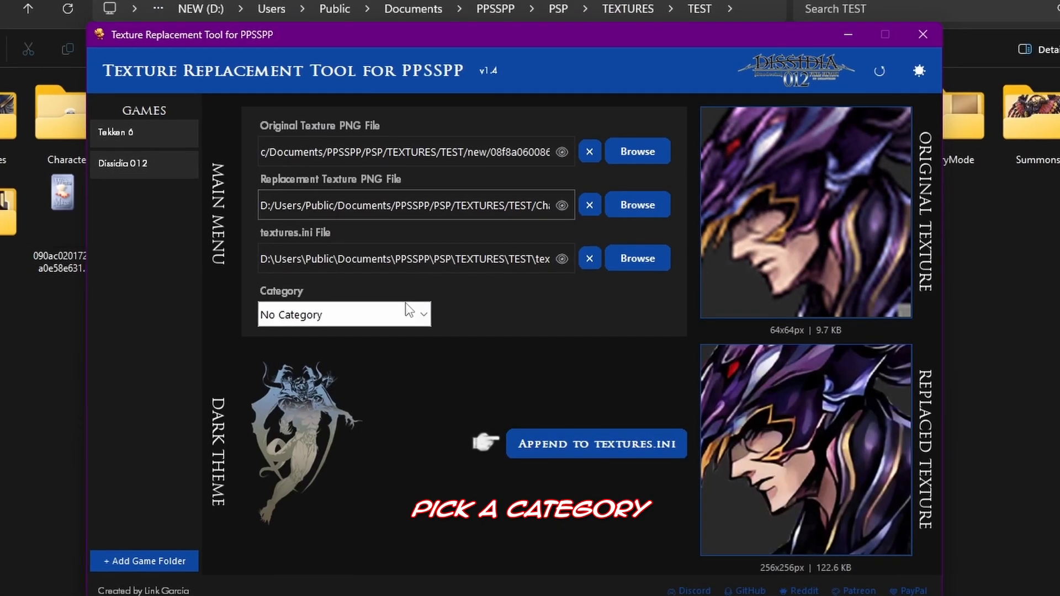
Set the entry's category to Characters and its sub-category to Kain
left_click(445, 314)
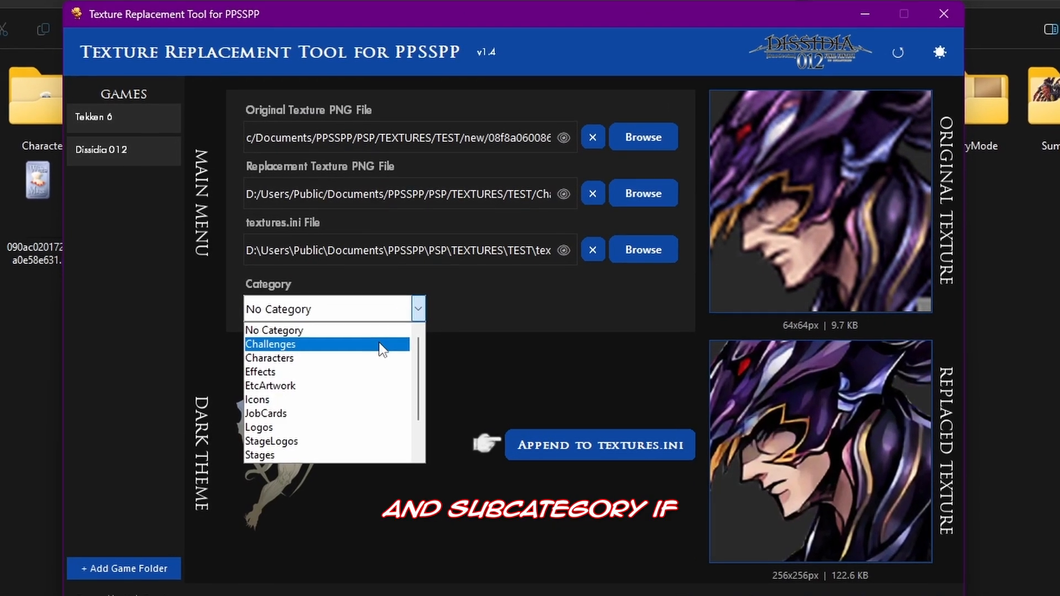
left_click(383, 358)
left_click(643, 301)
scroll(490, 432, "down", 5)
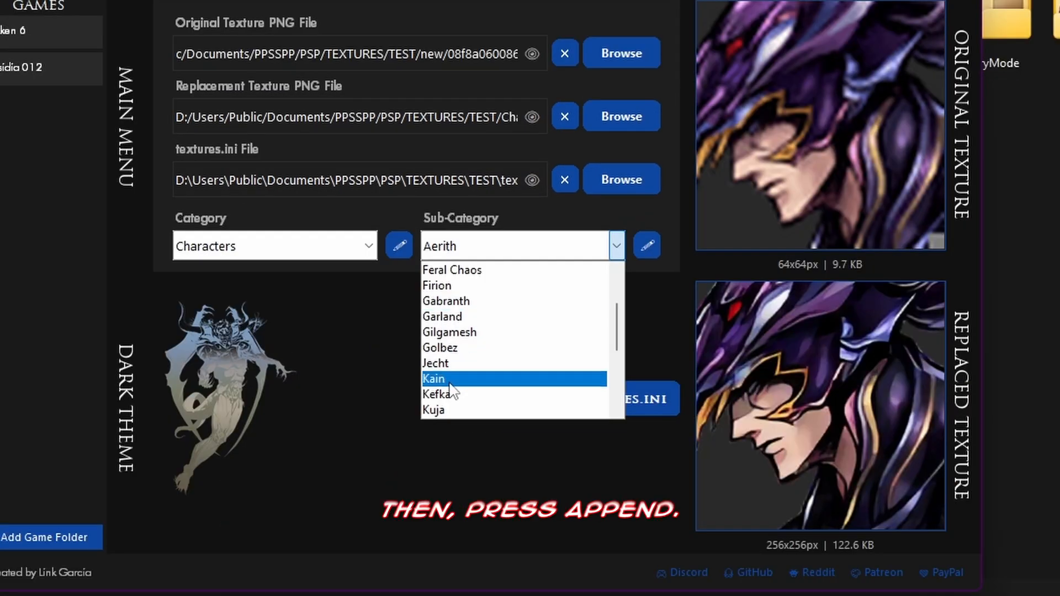
left_click(450, 381)
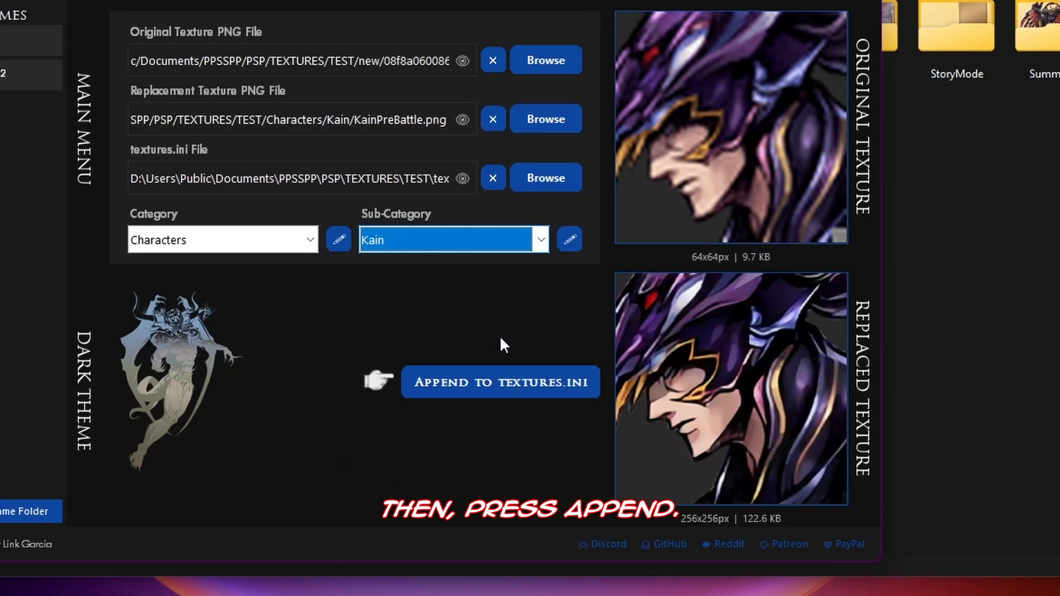
Append the entry to textures.ini and highlight the KainPreBattle.png line under Kain in the file
left_click(518, 387)
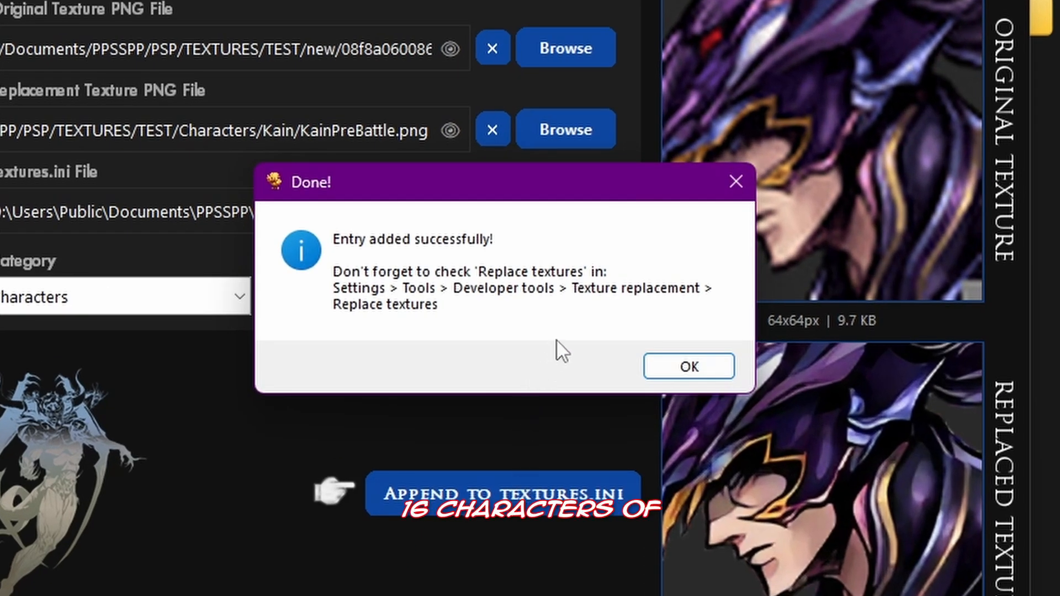
left_click(663, 366)
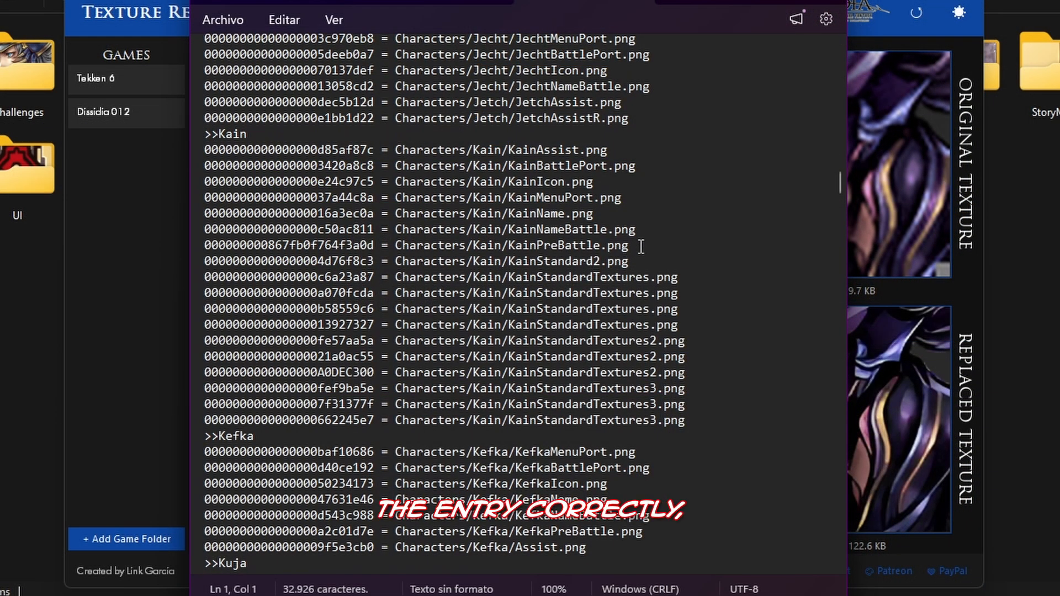
left_click_drag(630, 245, 241, 250)
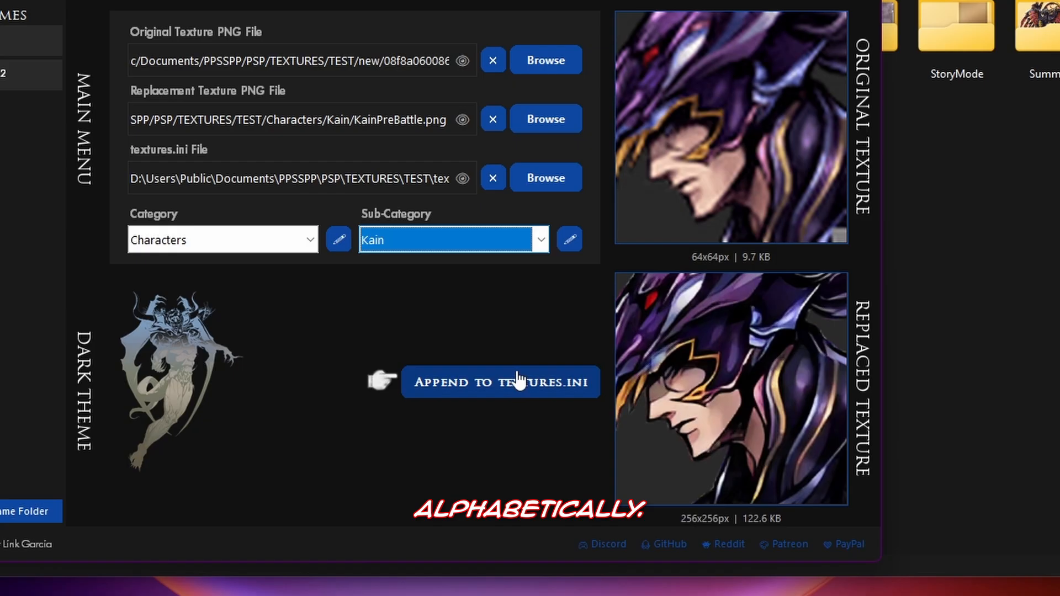
left_click(519, 386)
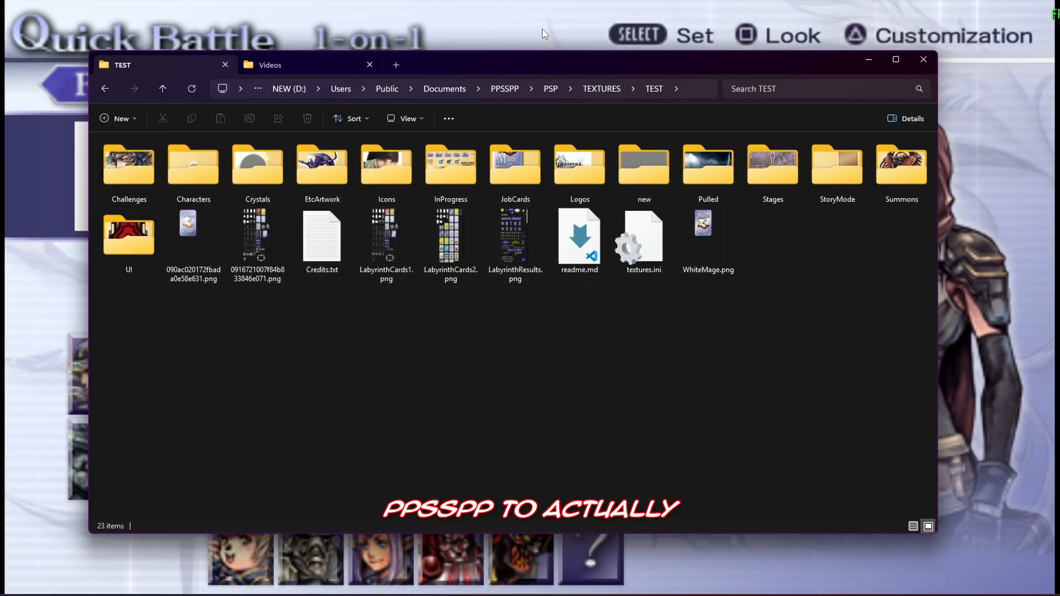
Switch to PPSSPP, enable Replace textures in the developer texture replacement settings, and return to the running game
left_click(487, 24)
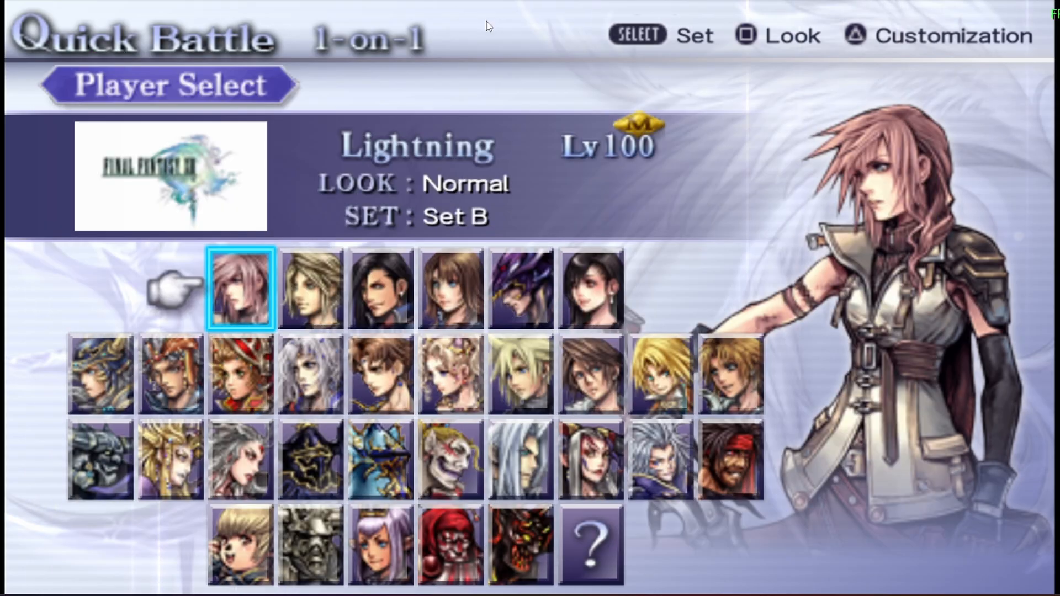
key("Escape")
left_click(1041, 81)
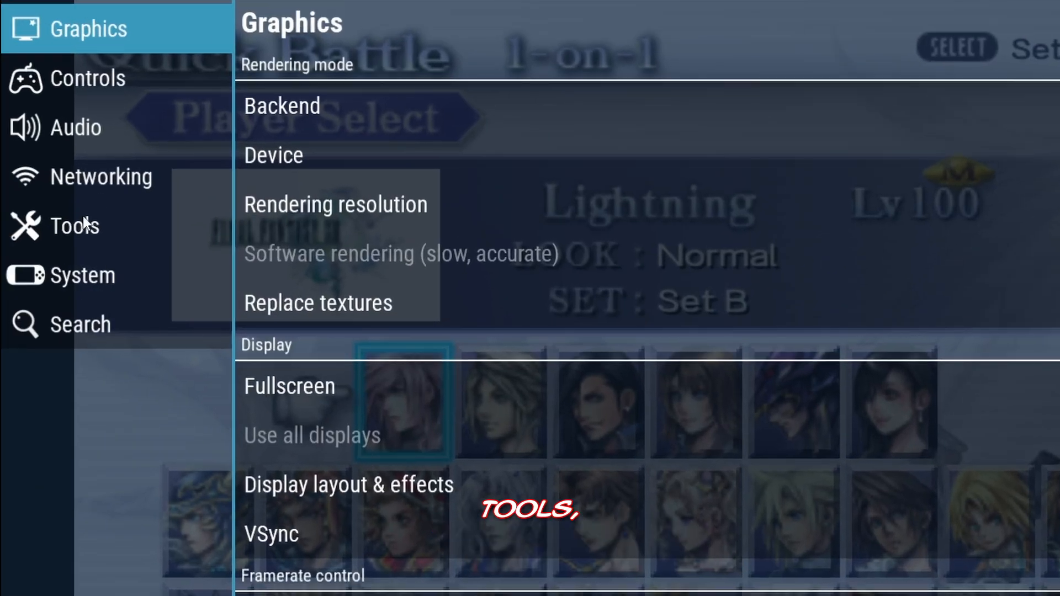
left_click(83, 217)
left_click(310, 254)
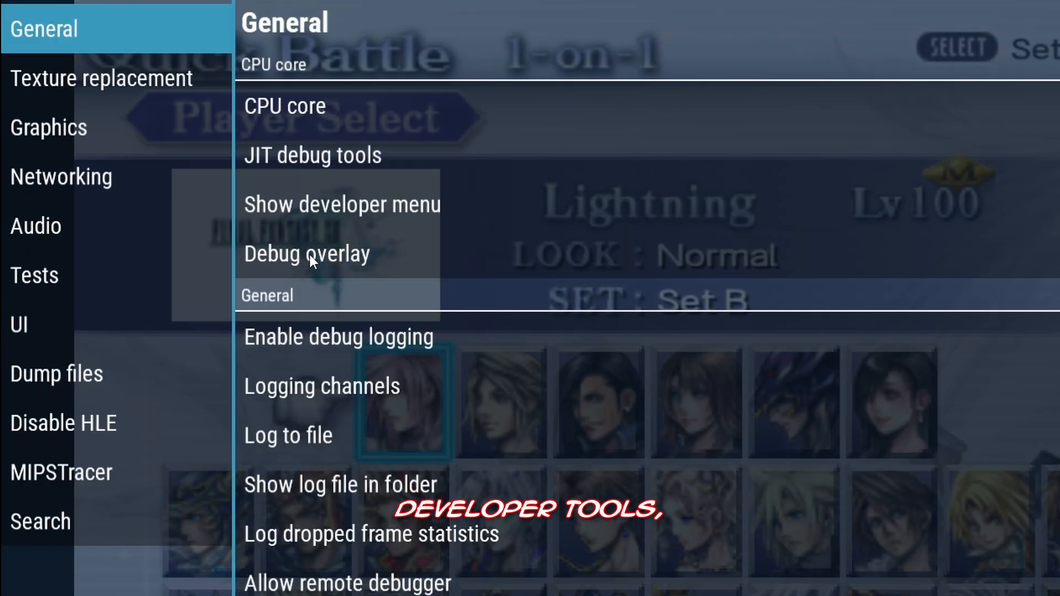
left_click(143, 86)
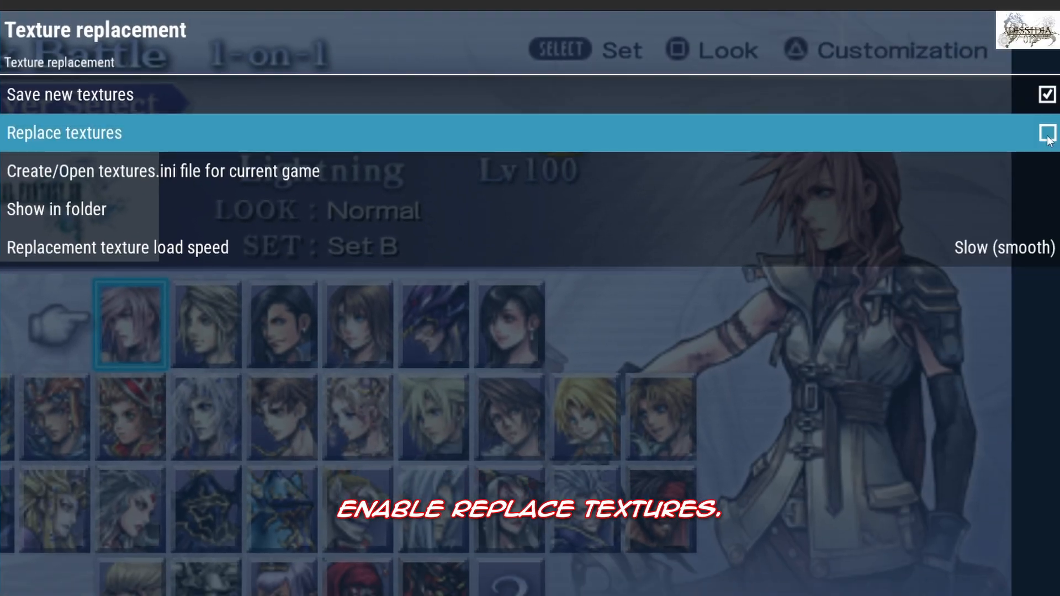
left_click(1059, 157)
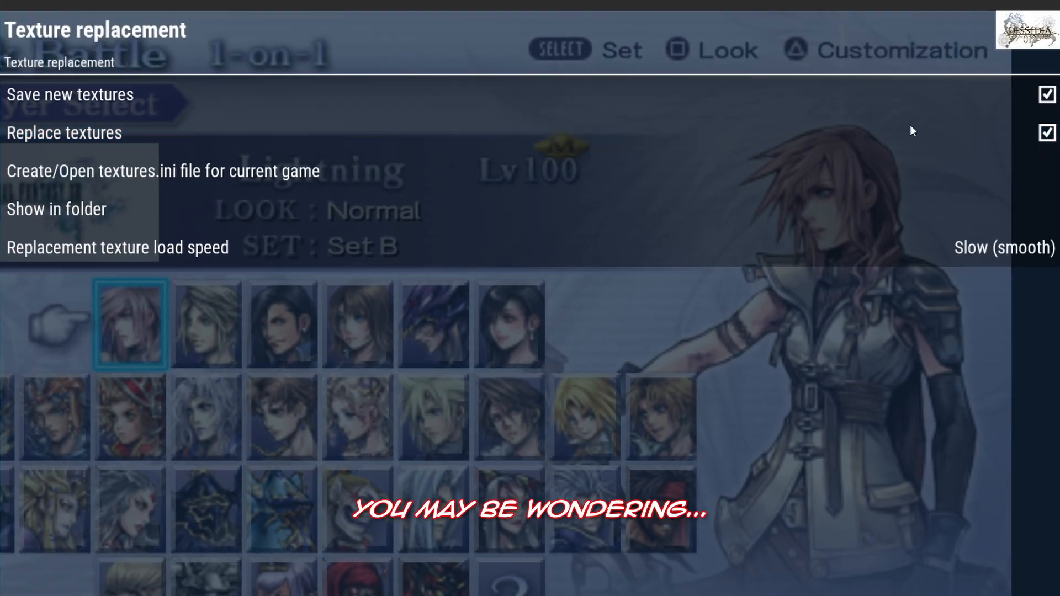
key("Escape")
key("Escape")
key("Escape")
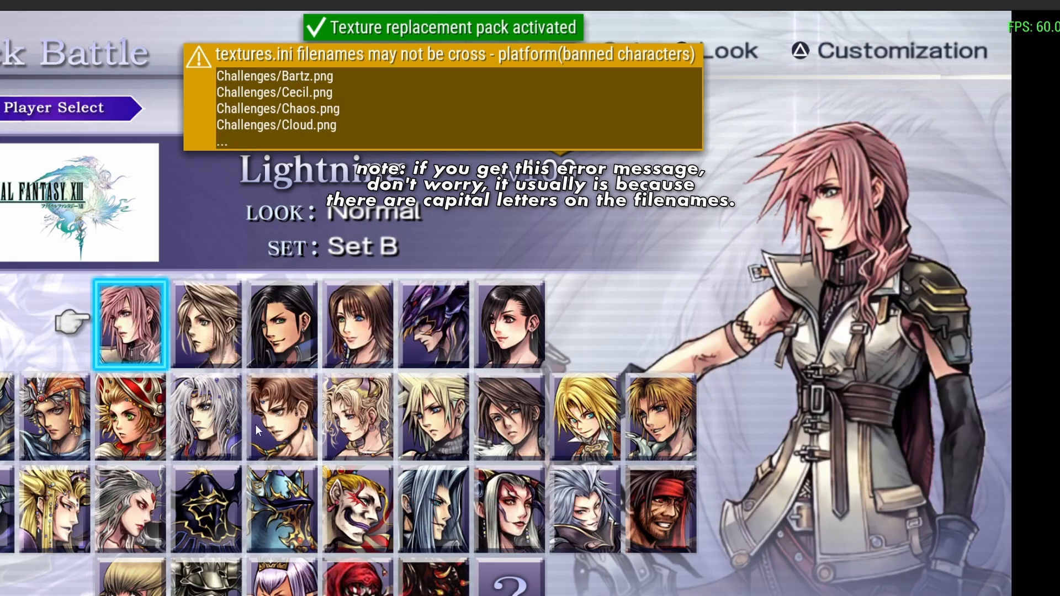
Reopen the game's developer texture replacement settings and enable Save new textures
key("Escape")
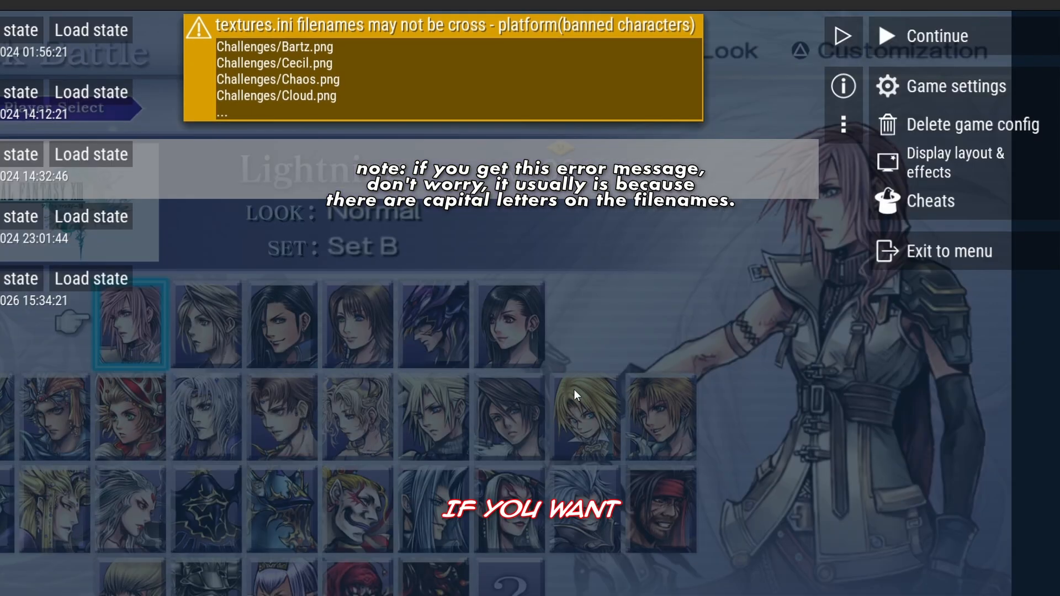
left_click(918, 89)
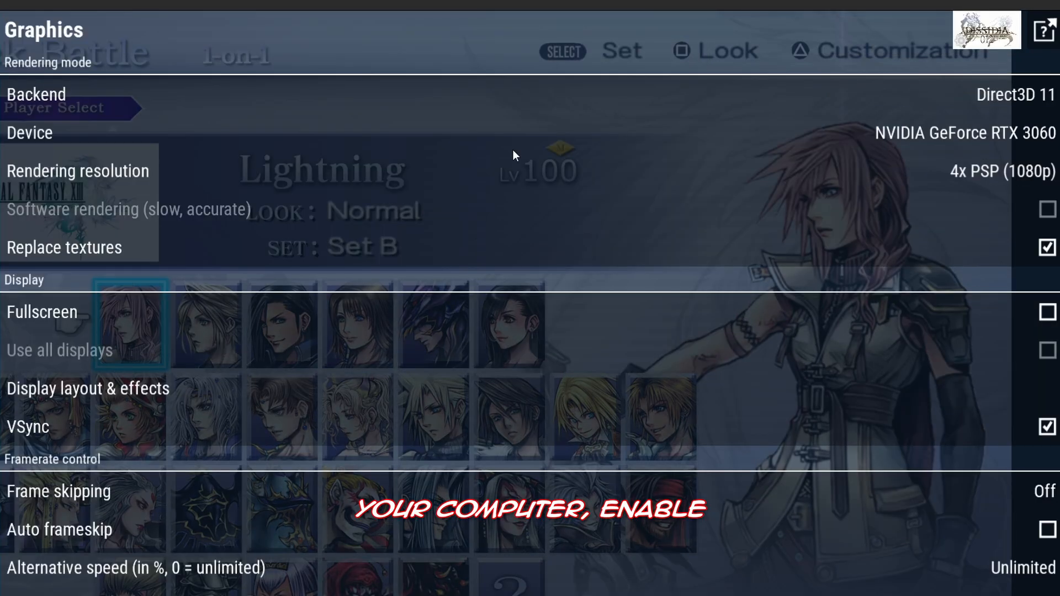
left_click(95, 165)
left_click(201, 181)
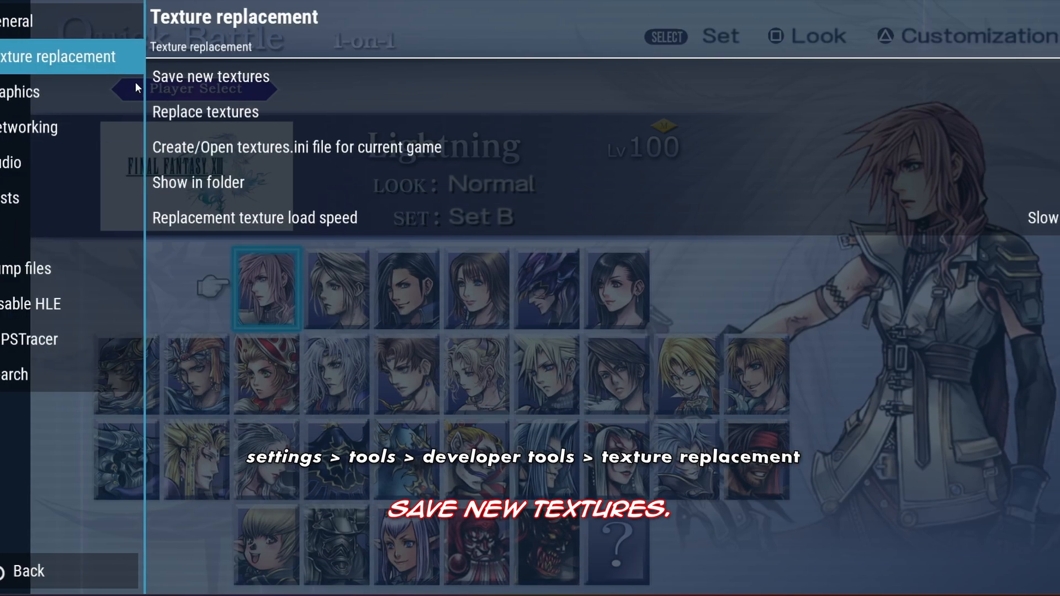
left_click(273, 78)
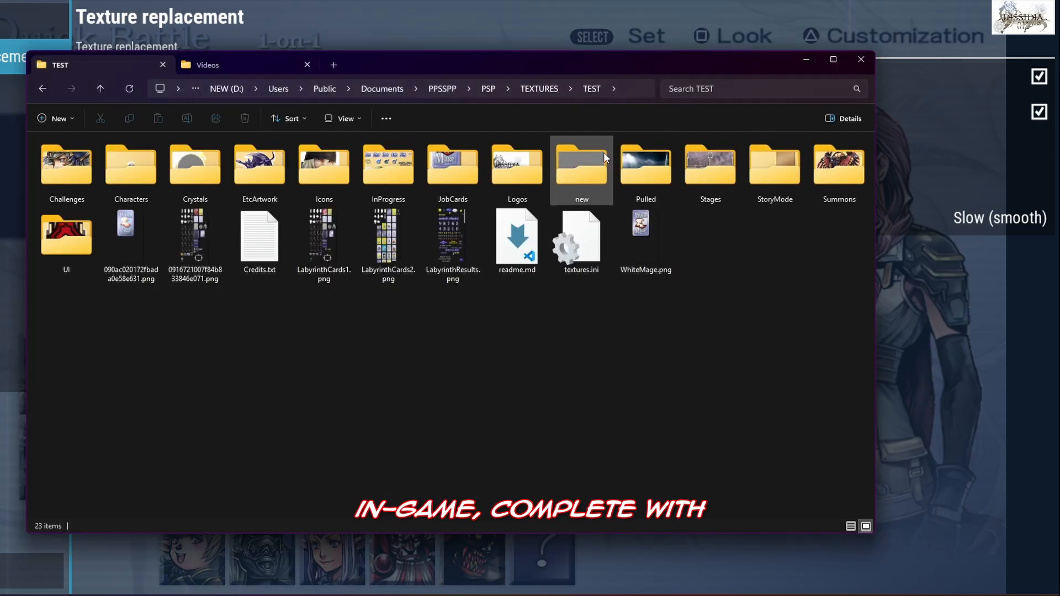
Switch to File Explorer, open the new folder inside TEST, and look through the dumped texture files
left_click(581, 149)
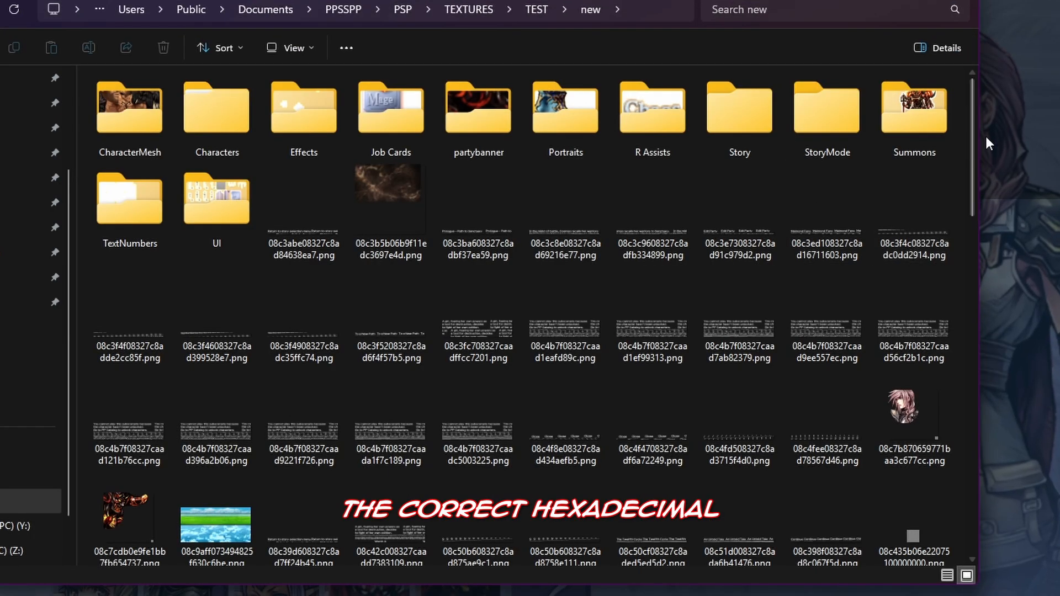
left_click_drag(974, 118, 987, 427)
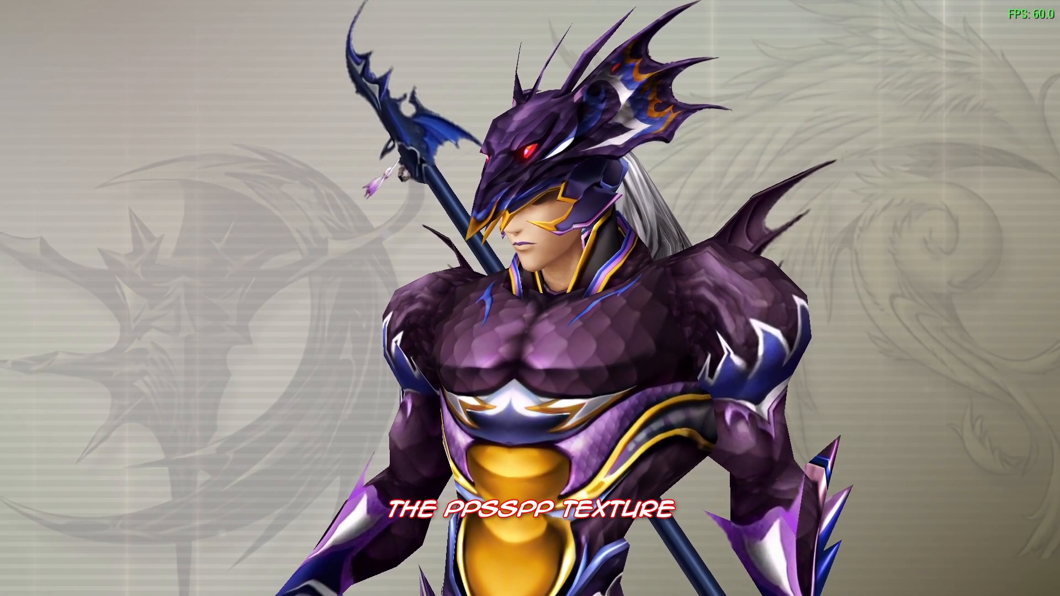
Toggle texture replacement off and back on in PPSSPP to compare Kain's original and replaced model textures
key("F5")
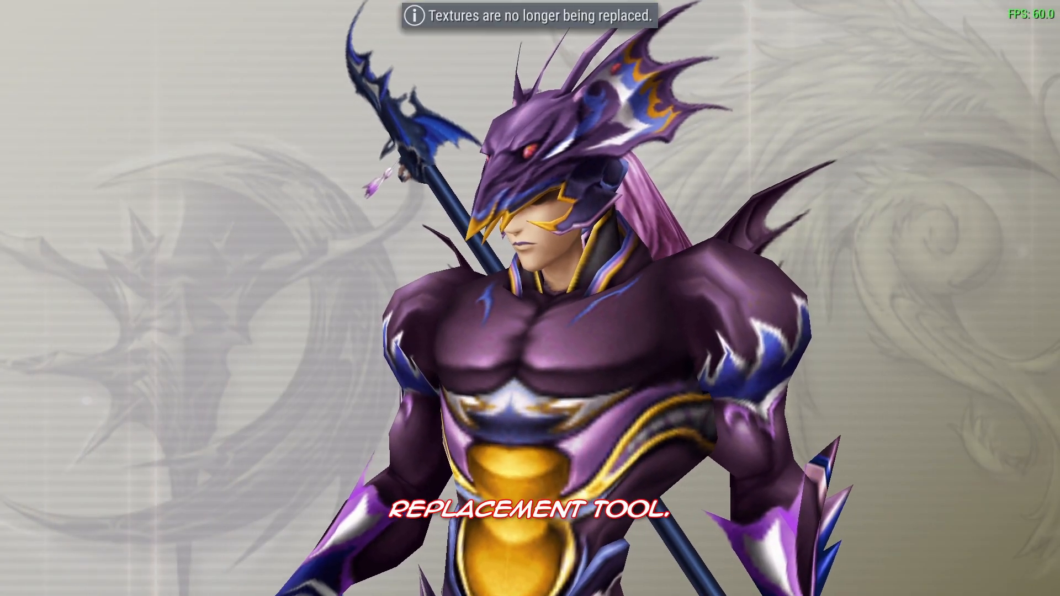
key("F5")
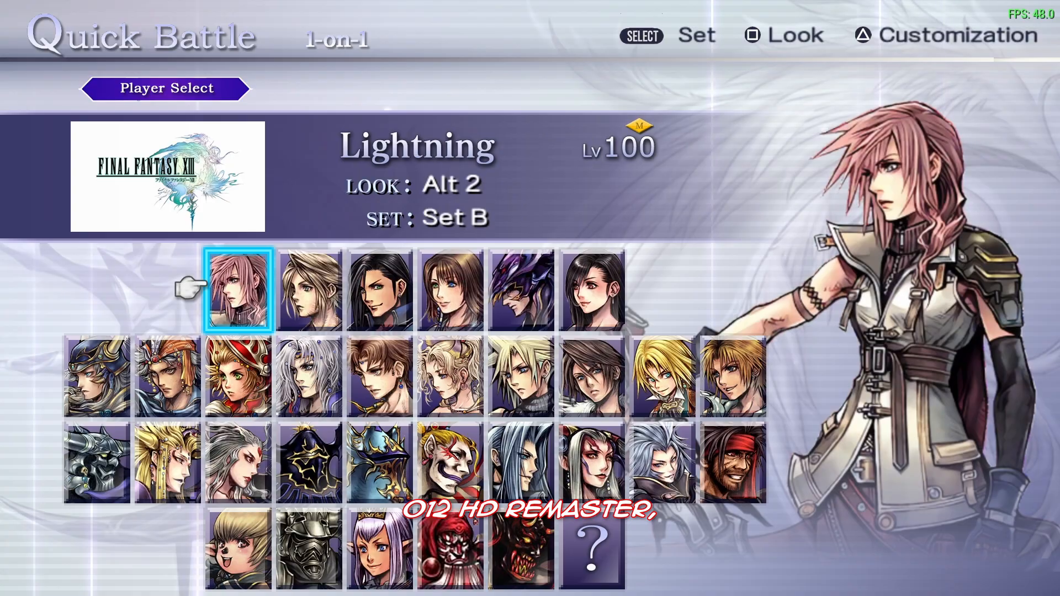
Choose Kain Highwind as the player and Cloud Strife as the CPU opponent for the 1-on-1 Quick Battle
key("Right")
key("Right")
key("Right")
key("Right")
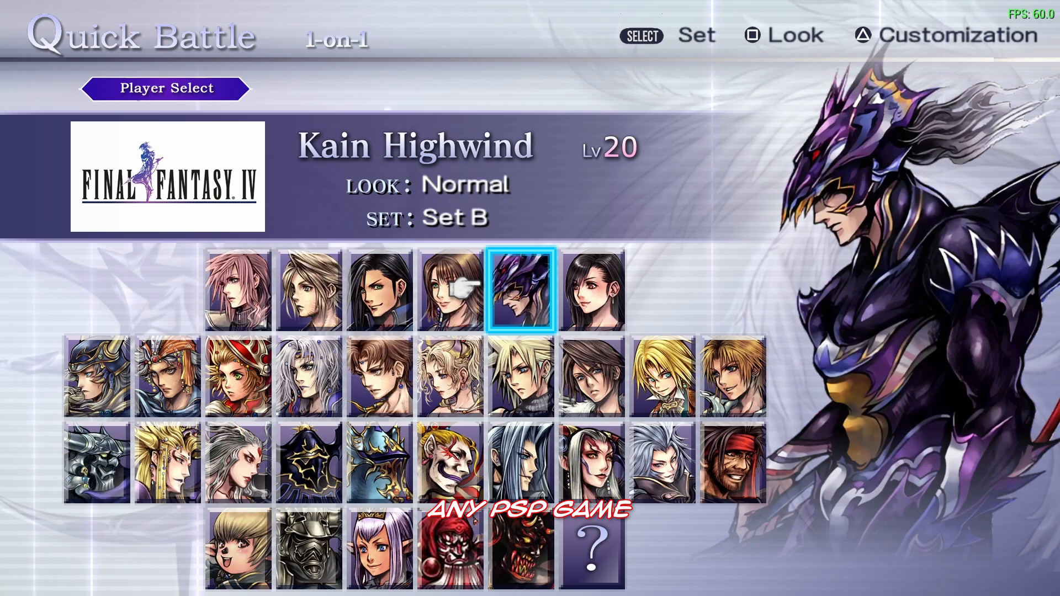
key("z")
key("z")
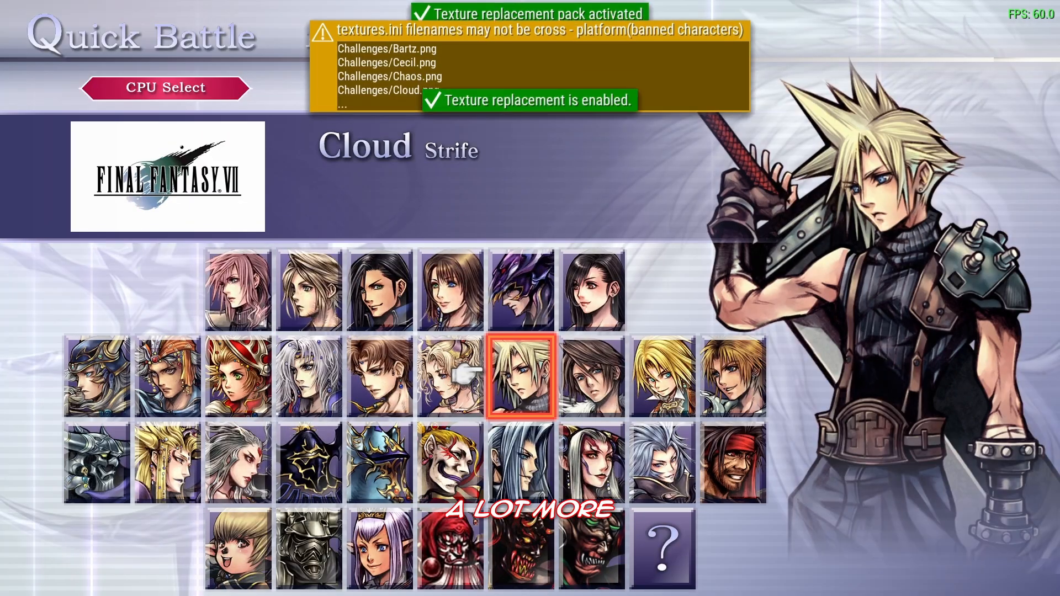
key("z")
key("z")
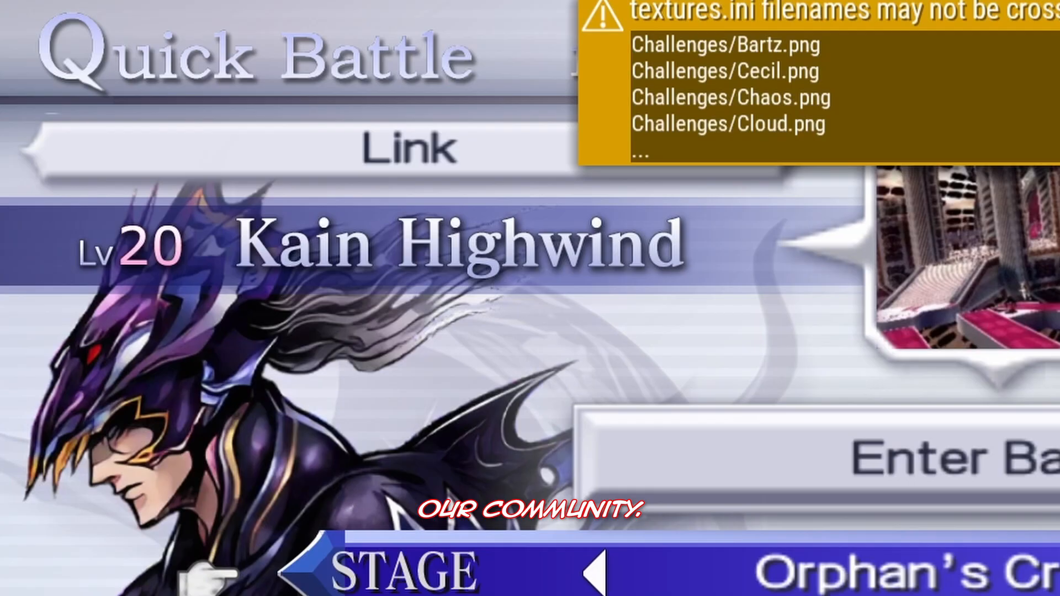